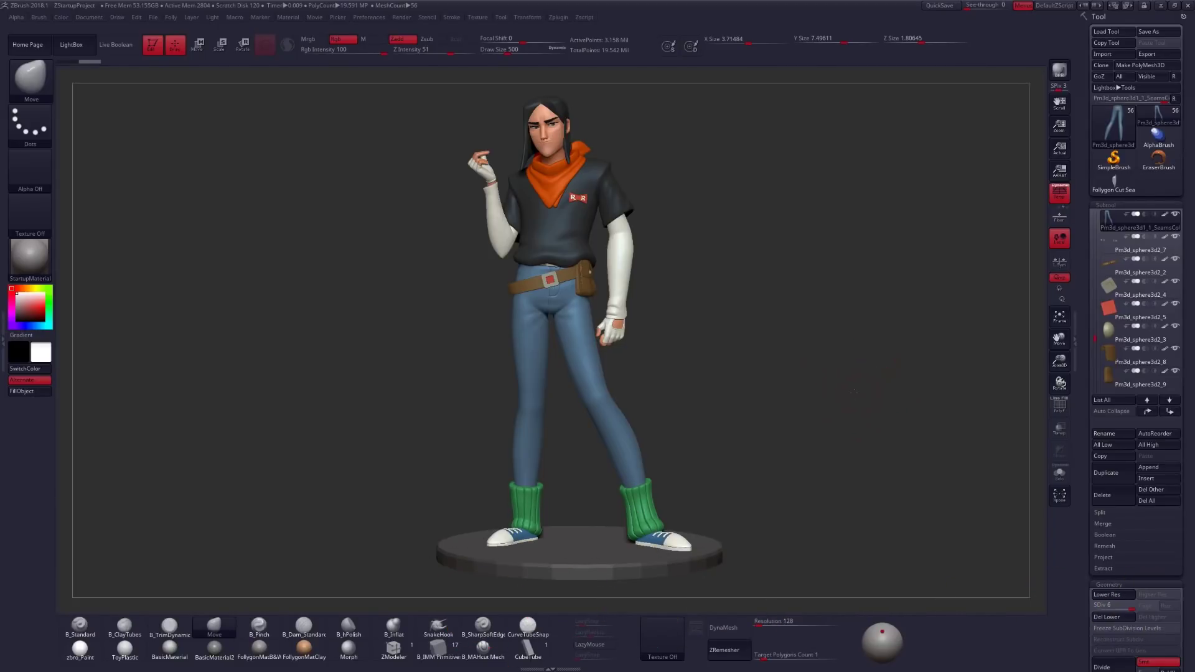
Carve a straight test crease along the outer thigh with the B_Dam_Standard brush at draw size 130.
{"action": "left_click_drag", "start_coordinate": [854, 392], "coordinate": [678, 443]}
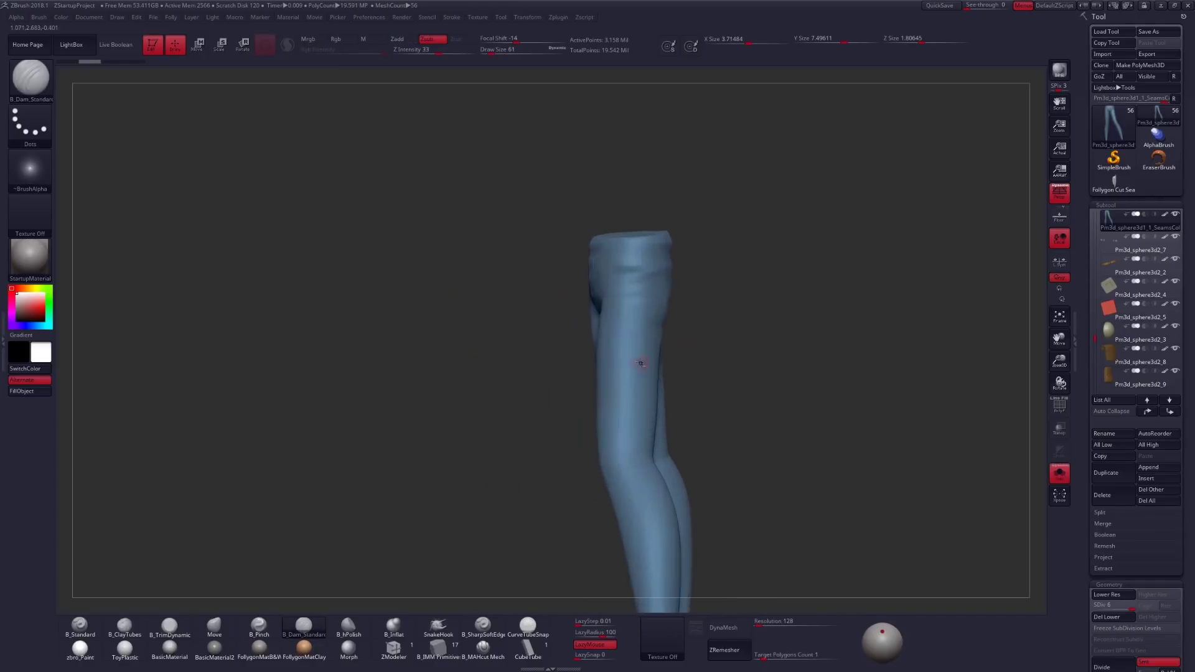
{"action": "right_click_drag", "start_coordinate": [641, 363], "coordinate": [624, 303], "text": "alt"}
{"action": "key", "text": "space"}
{"action": "left_click_drag", "start_coordinate": [624, 304], "coordinate": [629, 307]}
{"action": "mouse_move", "coordinate": [629, 307]}
{"action": "right_mouse_down", "text": "ctrl"}
{"action": "mouse_move", "coordinate": [633, 331]}
{"action": "mouse_move", "coordinate": [610, 277]}
{"action": "mouse_move", "coordinate": [621, 318]}
{"action": "right_mouse_up", "text": "ctrl"}
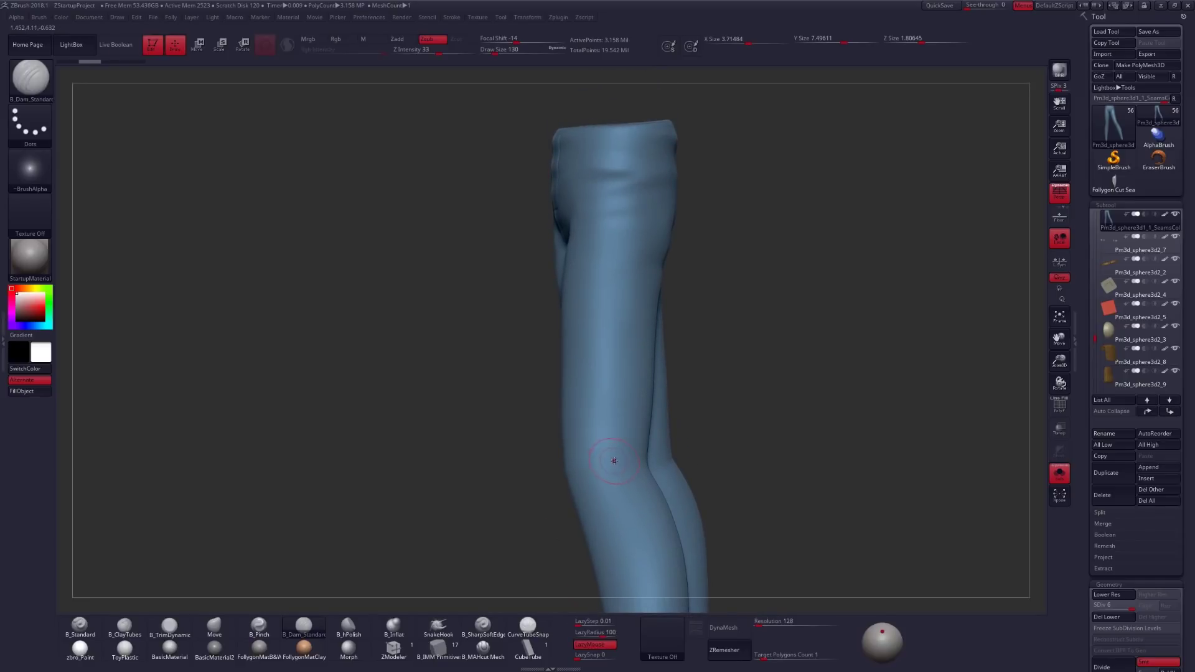
{"action": "left_click_drag", "start_coordinate": [612, 408], "coordinate": [616, 273]}
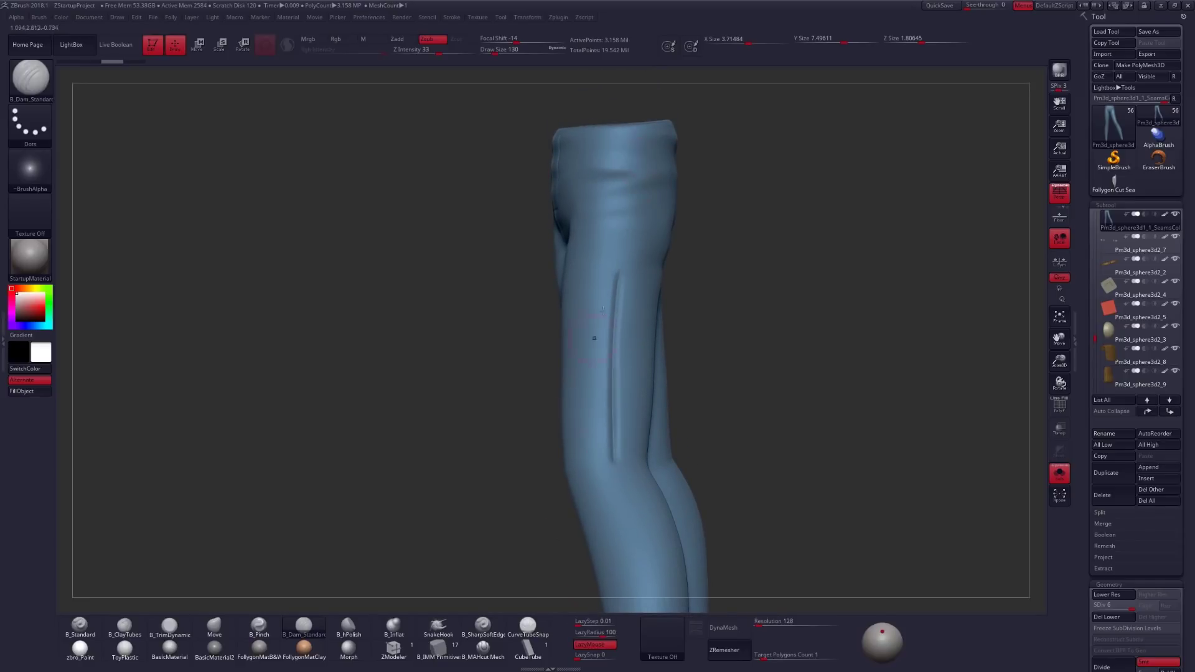
Carve a second crease beside the first on the outer thigh at draw size 68 with LazyMouse off, and switch LazyMouse back on.
{"action": "mouse_move", "coordinate": [617, 430]}
{"action": "right_mouse_down"}
{"action": "mouse_move", "coordinate": [673, 428]}
{"action": "mouse_move", "coordinate": [625, 421]}
{"action": "mouse_move", "coordinate": [691, 364]}
{"action": "right_mouse_up"}
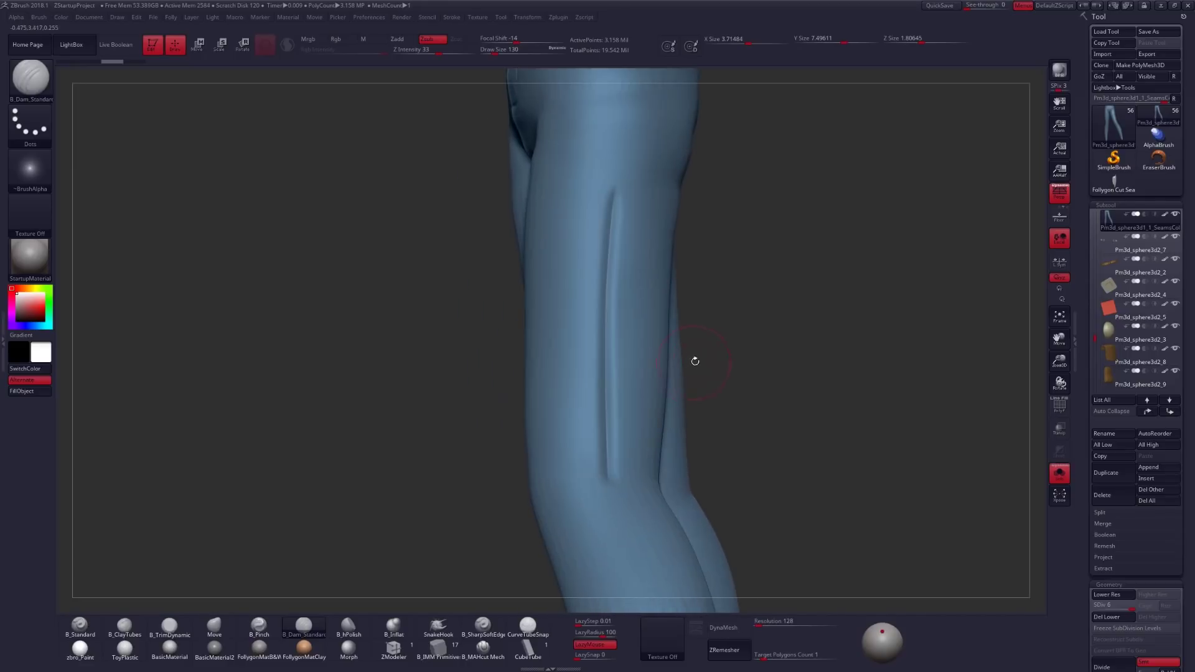
{"action": "key", "text": "space"}
{"action": "left_click_drag", "start_coordinate": [694, 360], "coordinate": [696, 361]}
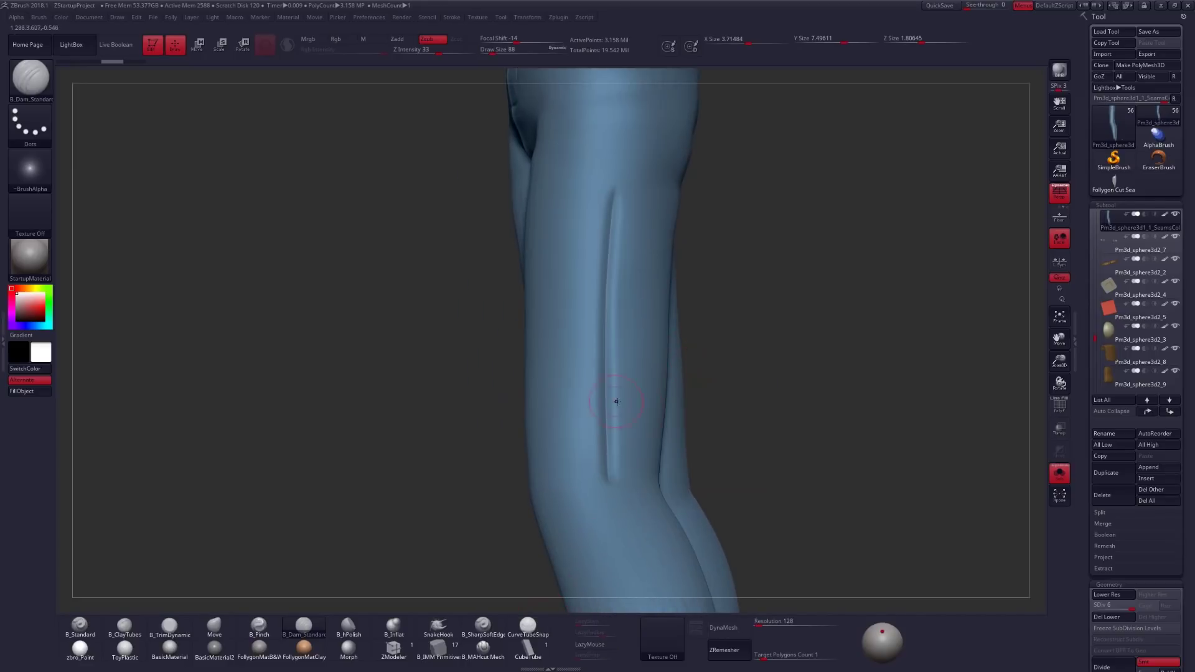
{"action": "left_click_drag", "start_coordinate": [628, 468], "coordinate": [653, 258]}
{"action": "left_click", "coordinate": [594, 644]}
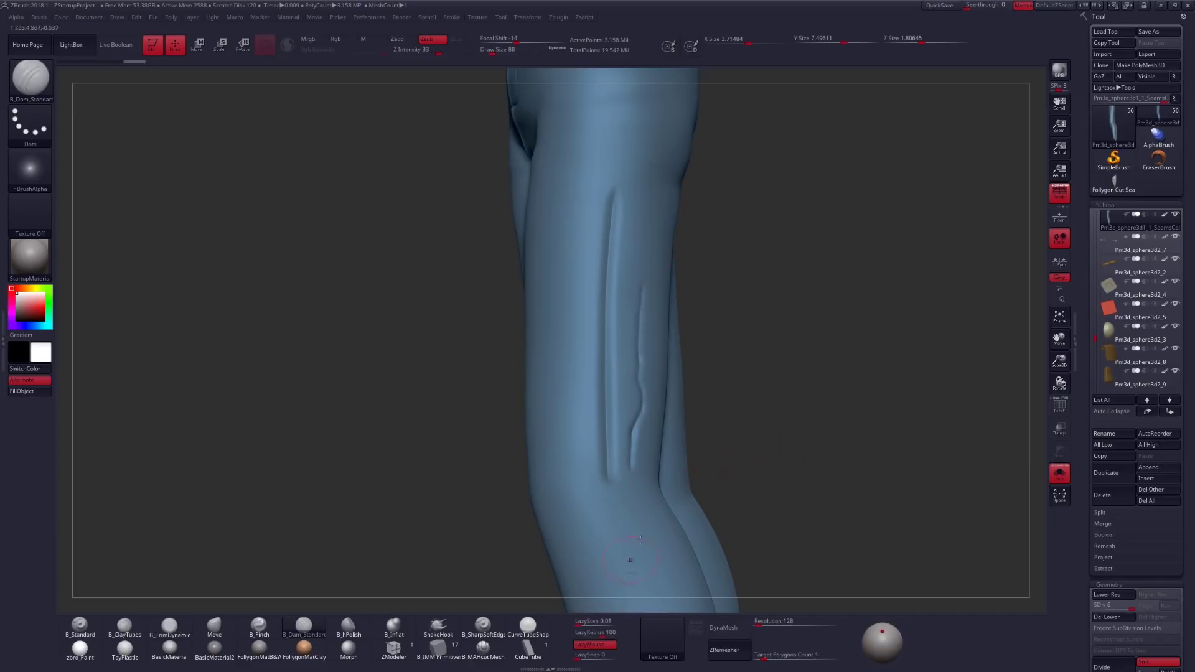
Undo both test creases on the thigh.
{"action": "key", "text": "ctrl+z"}
{"action": "key", "text": "ctrl+z"}
Choose the CurveTubeSnap brush for laying a tube along the pants.
{"action": "right_click_drag", "start_coordinate": [700, 365], "coordinate": [704, 364], "text": "ctrl"}
{"action": "left_click_drag", "start_coordinate": [703, 364], "coordinate": [661, 340]}
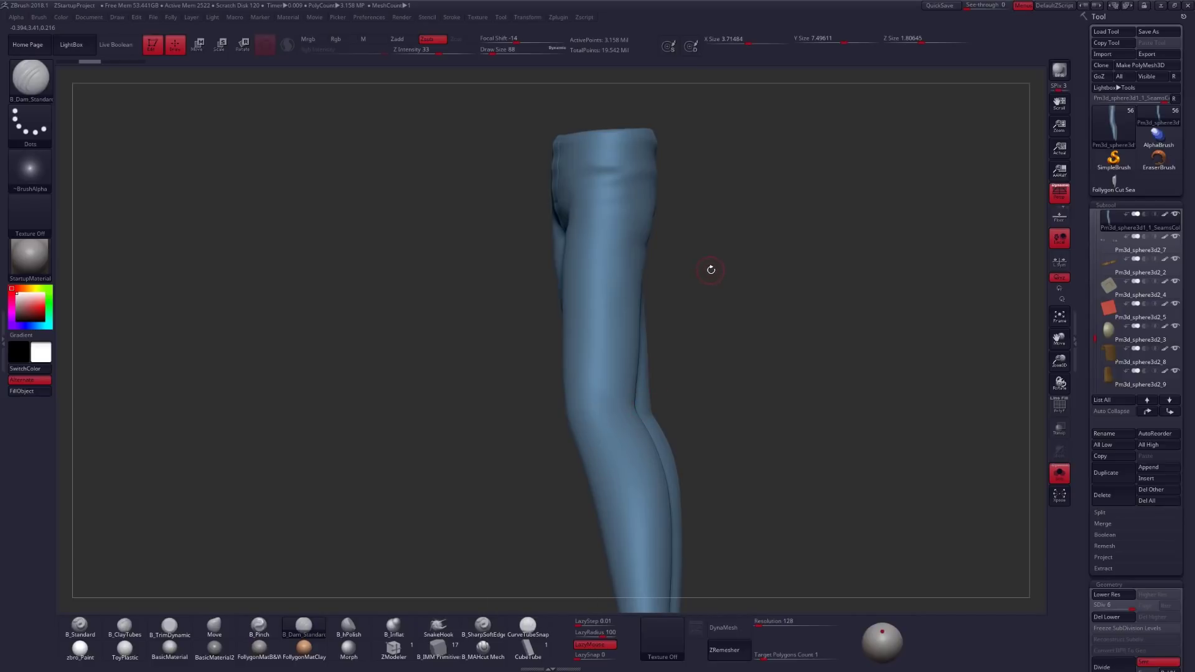
{"action": "key", "text": "b"}
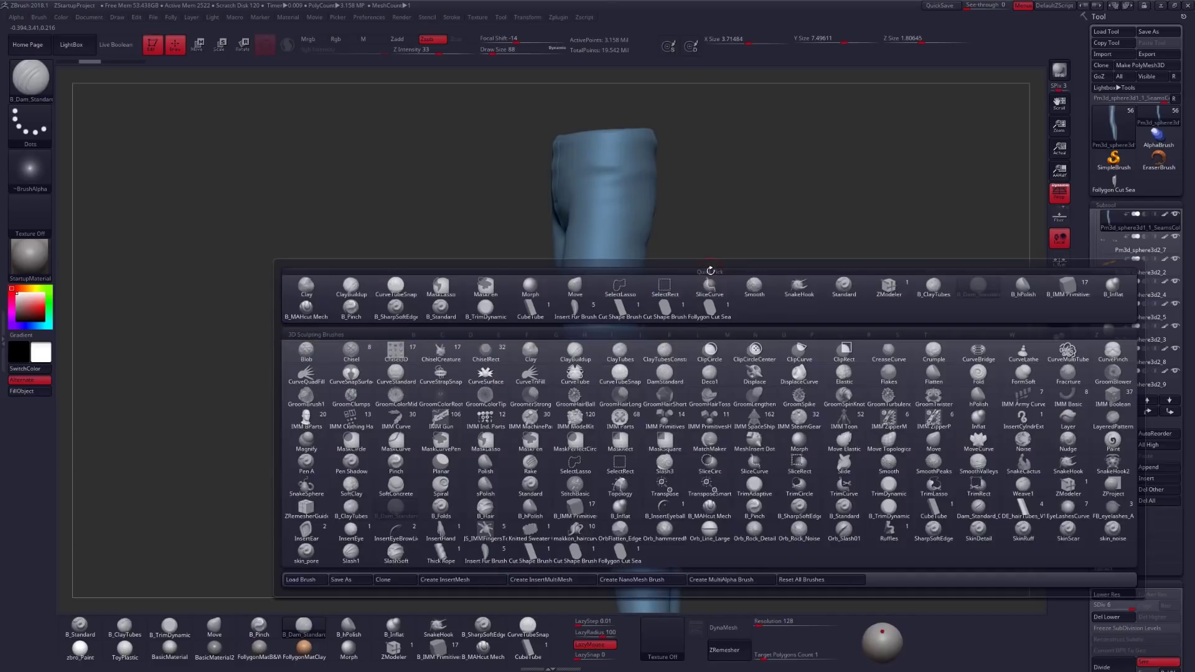
{"action": "key", "text": "c"}
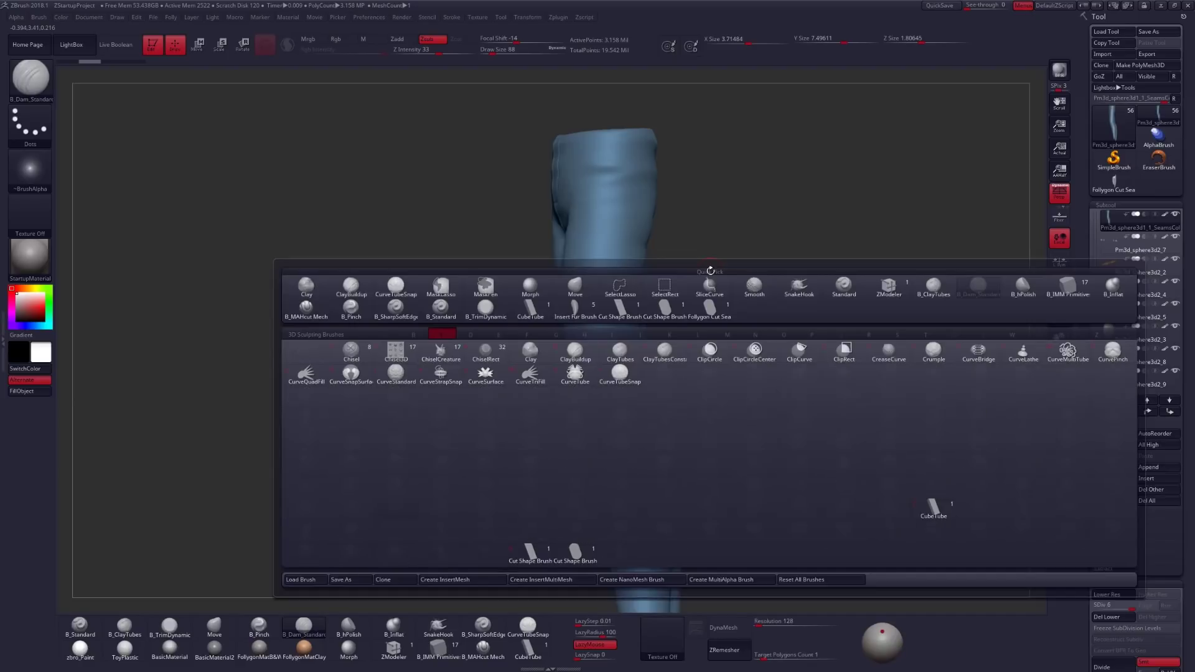
{"action": "left_click", "coordinate": [626, 377]}
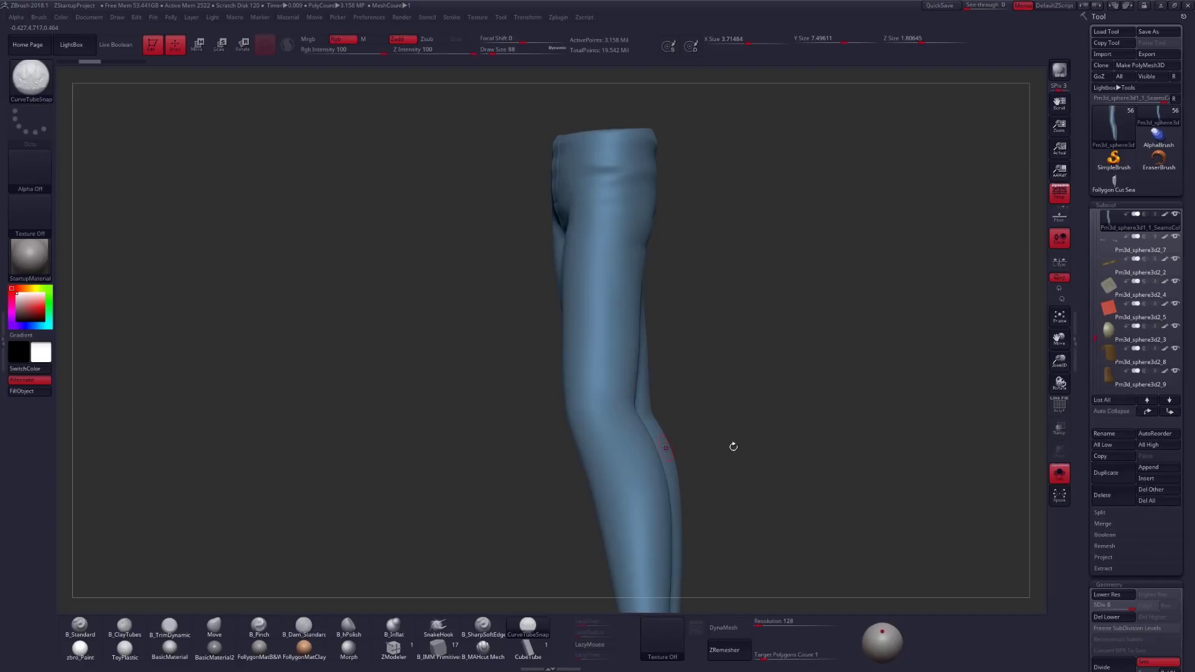
Hide every subtool except the pants.
{"action": "left_click_drag", "start_coordinate": [1011, 294], "coordinate": [763, 388], "text": "alt"}
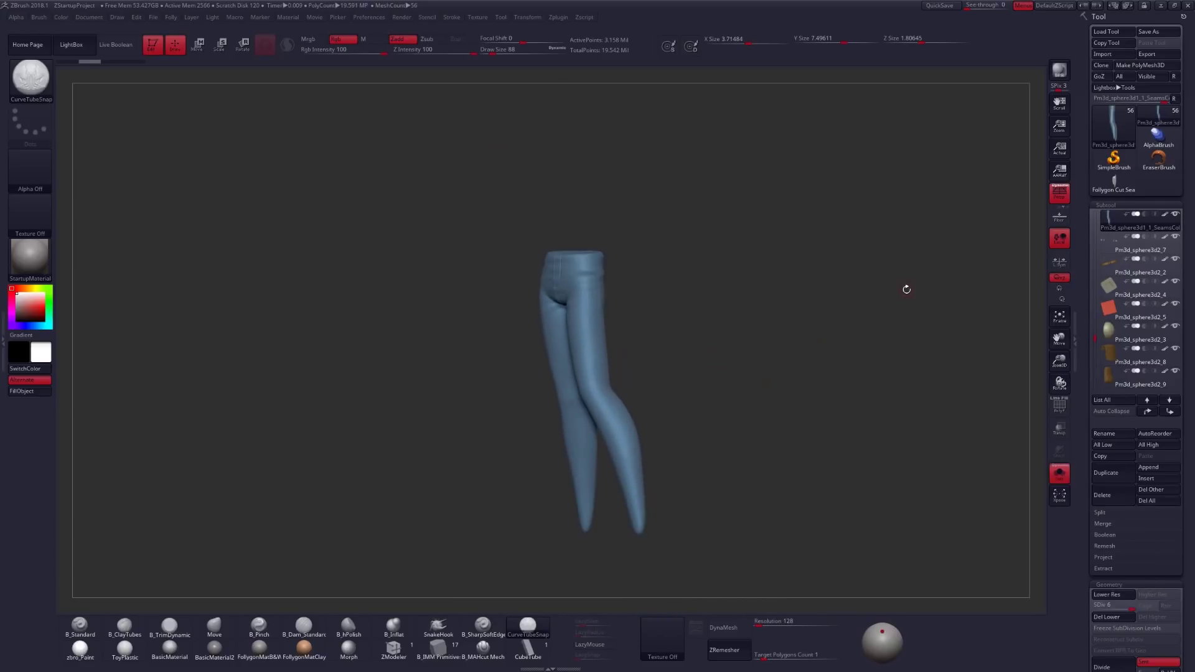
{"action": "left_click", "coordinate": [1112, 227], "text": "shift"}
{"action": "left_click_drag", "start_coordinate": [684, 465], "coordinate": [706, 436]}
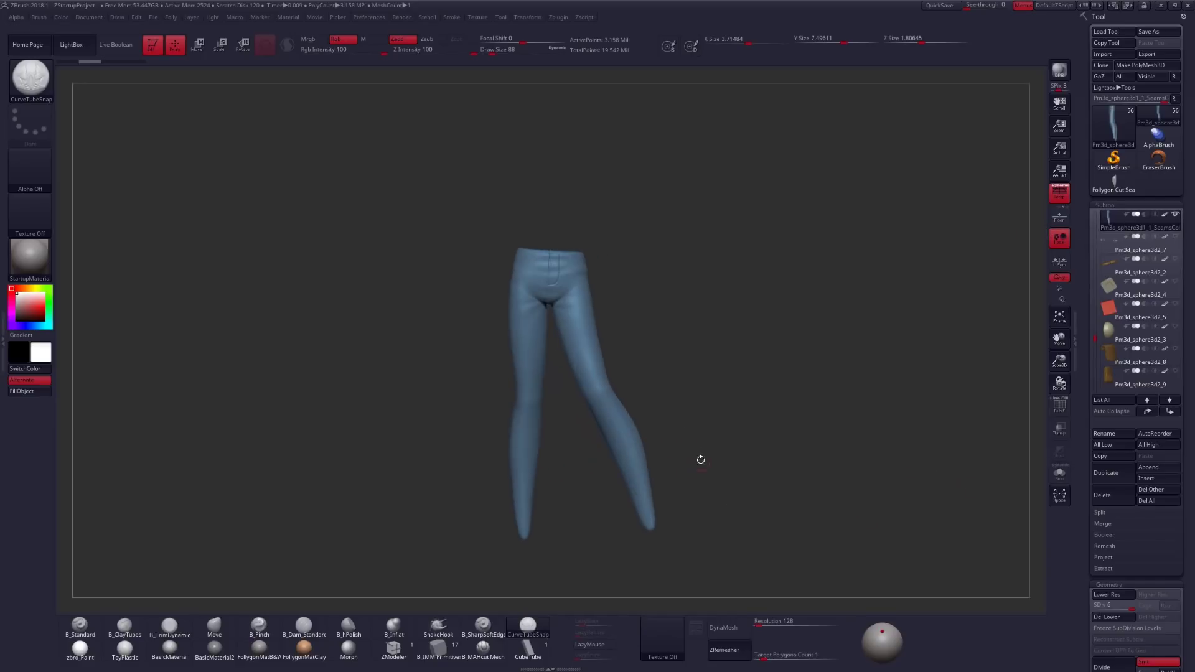
{"action": "left_click_drag", "start_coordinate": [673, 378], "coordinate": [708, 375], "text": "alt"}
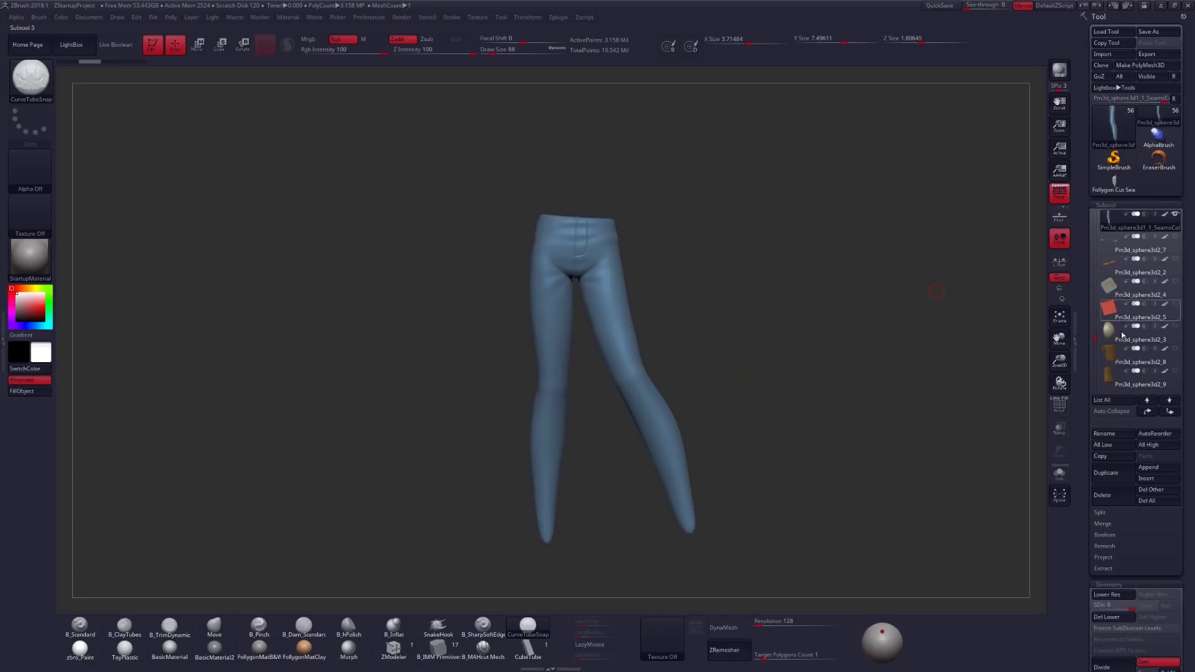
Duplicate the pants subtool and delete the lower subdivision levels of the pants.
{"action": "left_click", "coordinate": [1114, 476]}
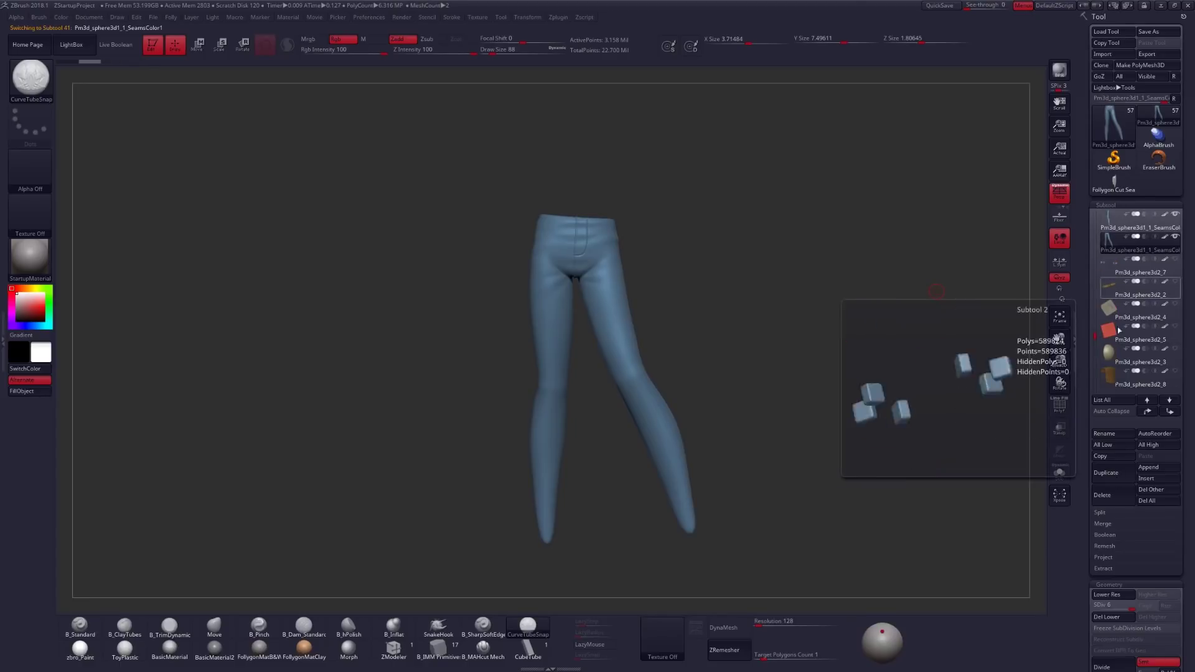
{"action": "left_click", "coordinate": [1118, 620]}
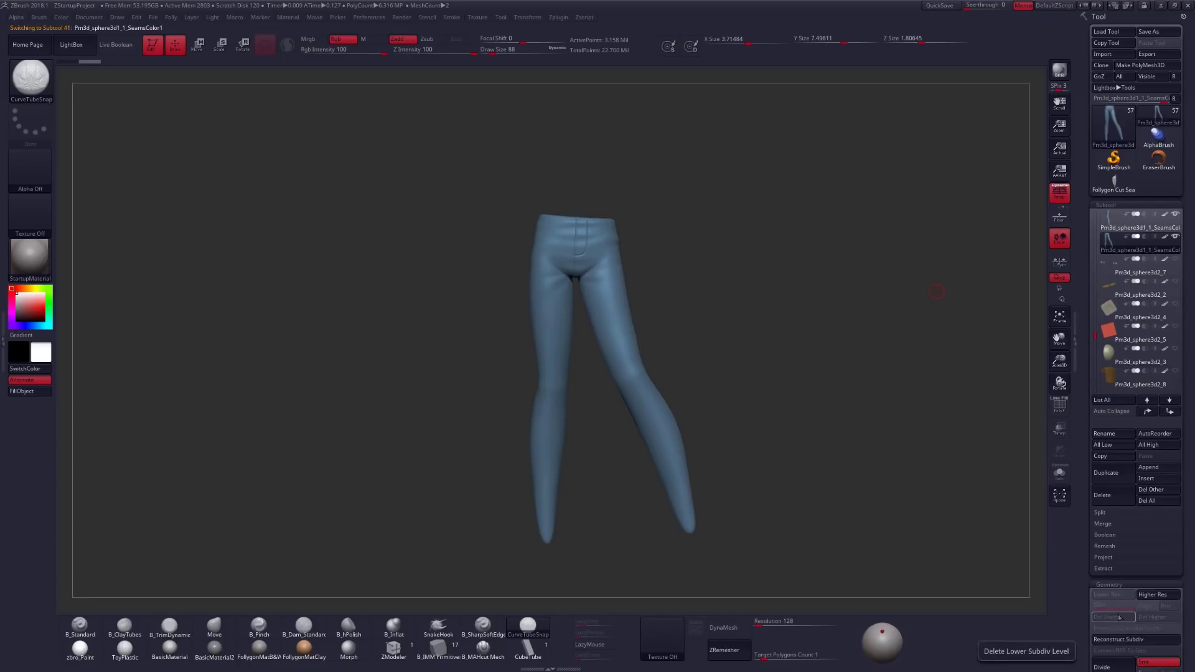
Turn off the polypaint display on all subtools and switch the pants to the grey Follygon material.
{"action": "left_click_drag", "start_coordinate": [676, 353], "coordinate": [640, 367]}
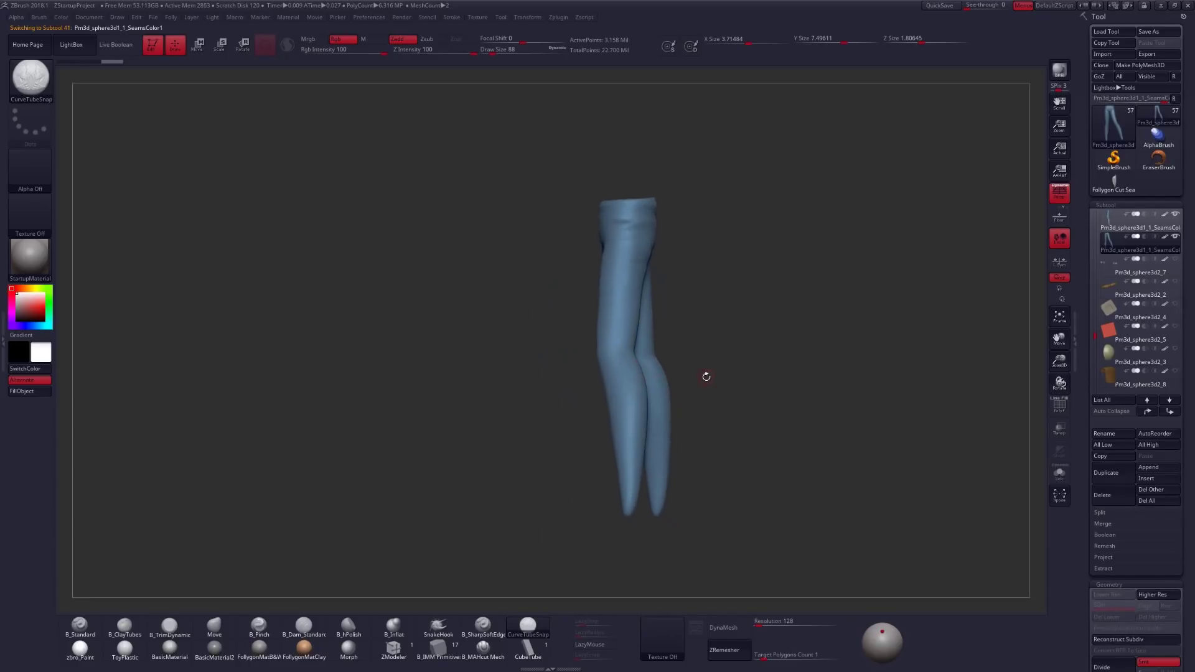
{"action": "left_click", "coordinate": [1165, 238], "text": "shift"}
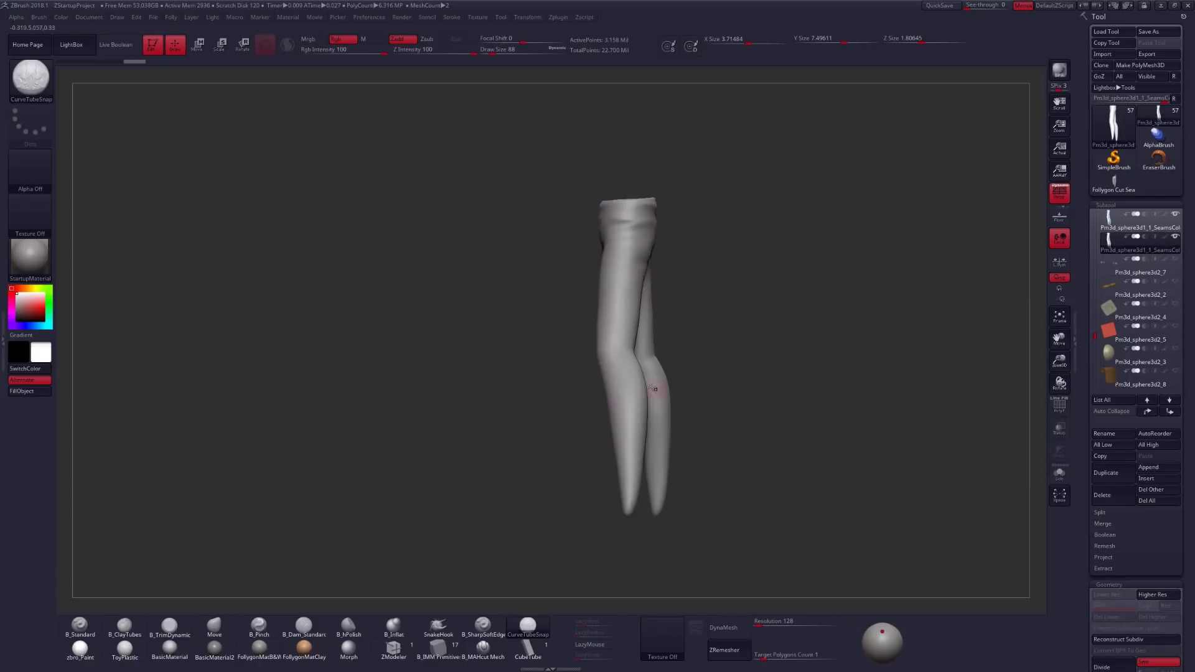
{"action": "left_click", "coordinate": [259, 648]}
Draw a CurveTubeSnap tube down the outer side of the leg from the waistband to just below the knee.
{"action": "right_click_drag", "start_coordinate": [630, 359], "coordinate": [609, 318], "text": "alt"}
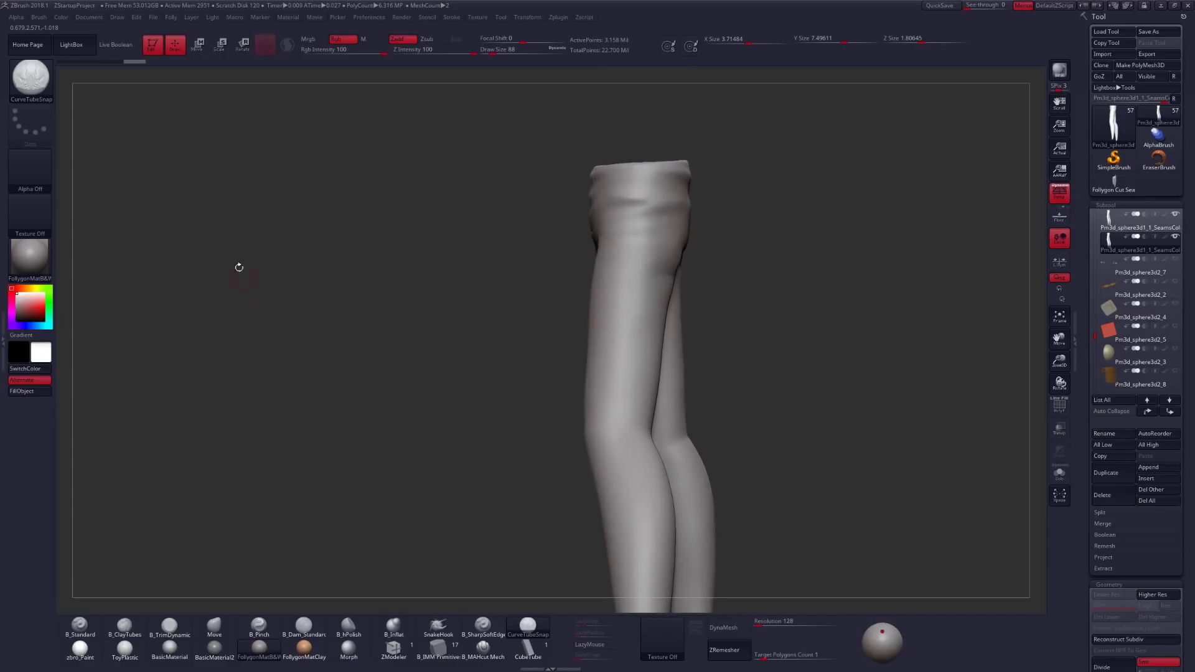
{"action": "left_click_drag", "start_coordinate": [608, 338], "coordinate": [608, 368], "text": "alt"}
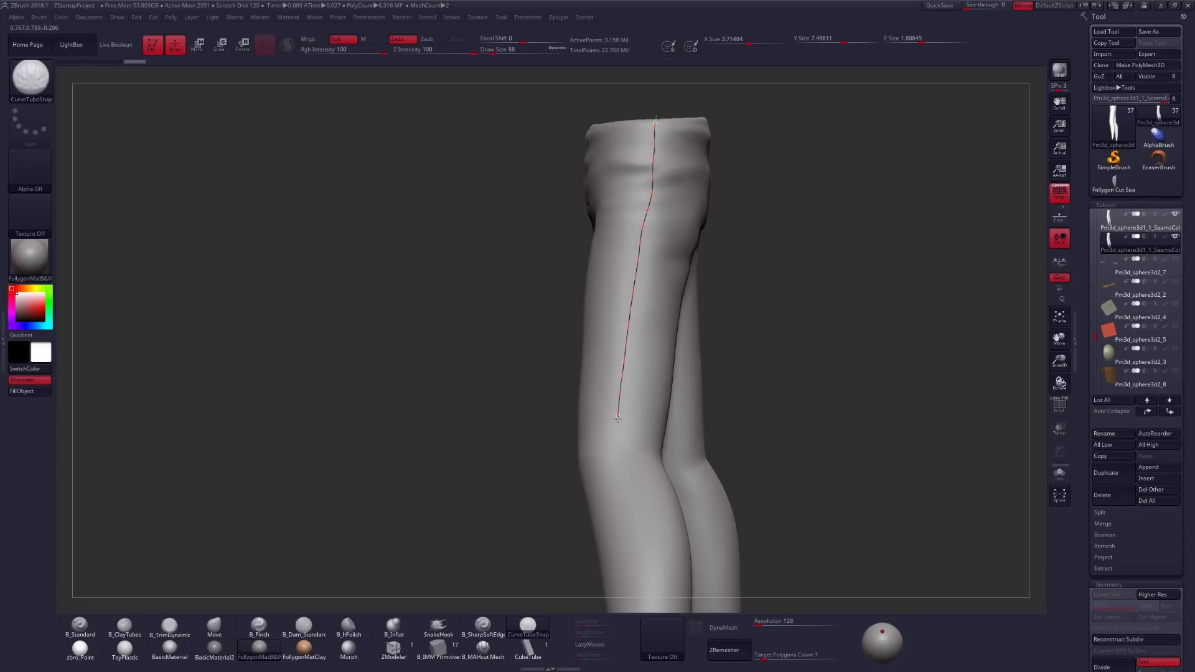
{"action": "left_click_drag", "start_coordinate": [626, 517], "coordinate": [629, 519]}
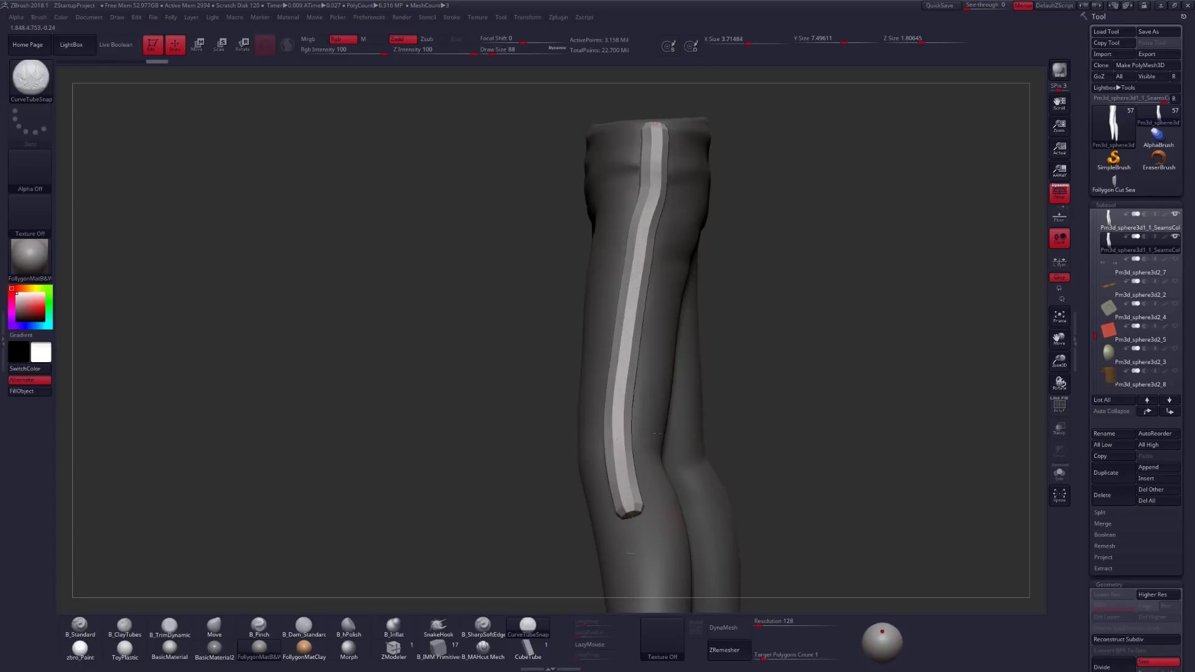
Thin the side seam tube by updating its curve at draw size 15.
{"action": "mouse_move", "coordinate": [634, 520]}
{"action": "right_mouse_down", "text": "alt"}
{"action": "mouse_move", "coordinate": [621, 284]}
{"action": "mouse_move", "coordinate": [635, 552]}
{"action": "right_mouse_up", "text": "alt"}
{"action": "right_click_drag", "start_coordinate": [663, 330], "coordinate": [744, 299]}
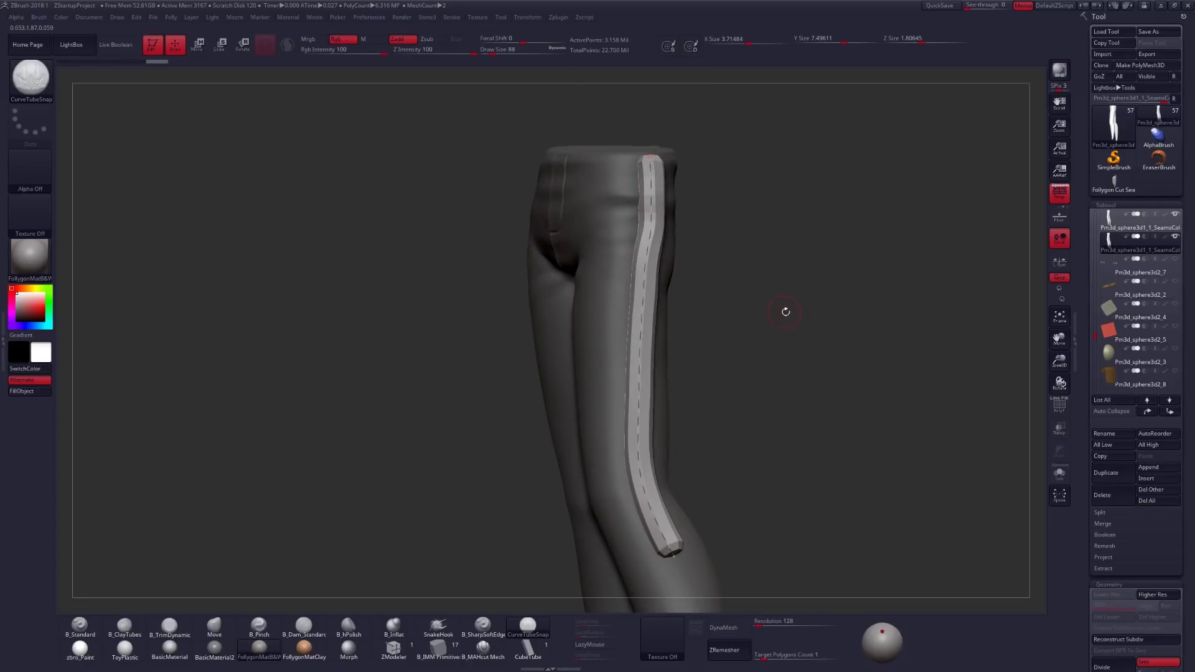
{"action": "key", "text": "space"}
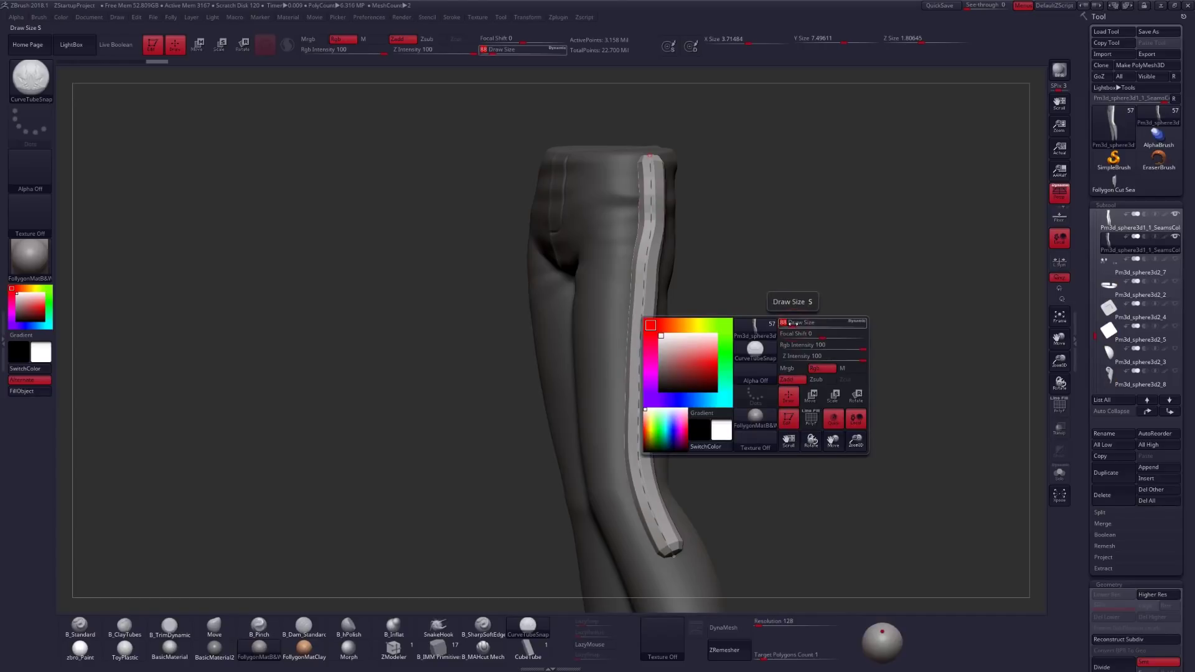
{"action": "left_click_drag", "start_coordinate": [792, 323], "coordinate": [798, 325]}
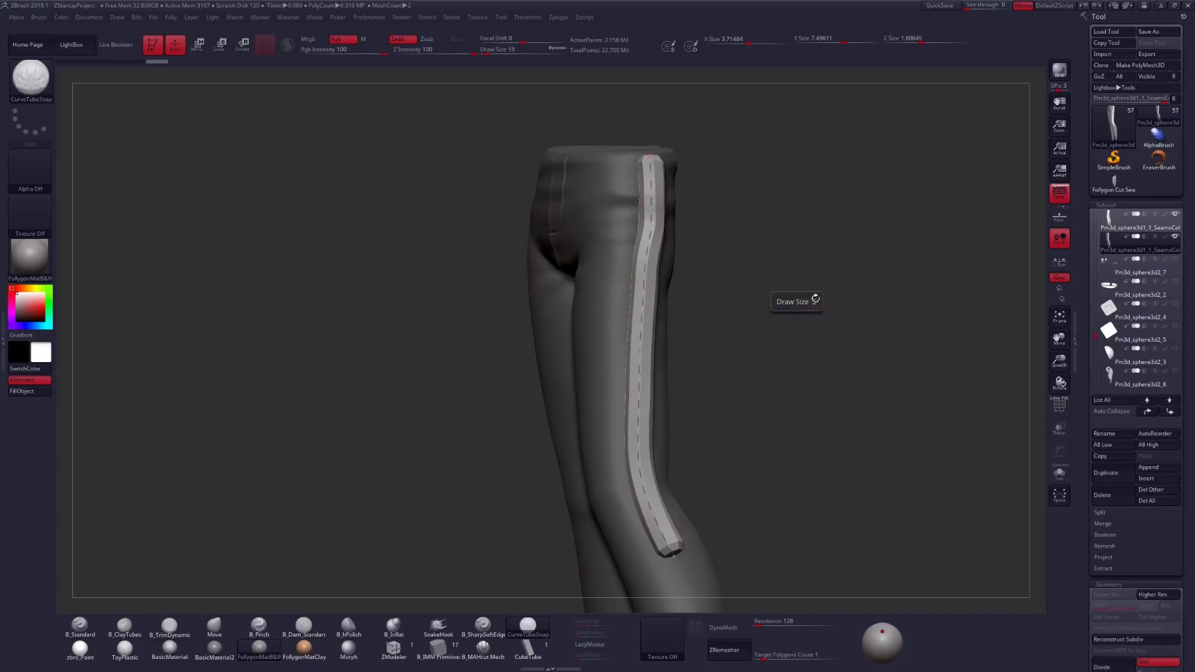
{"action": "left_click", "coordinate": [640, 371]}
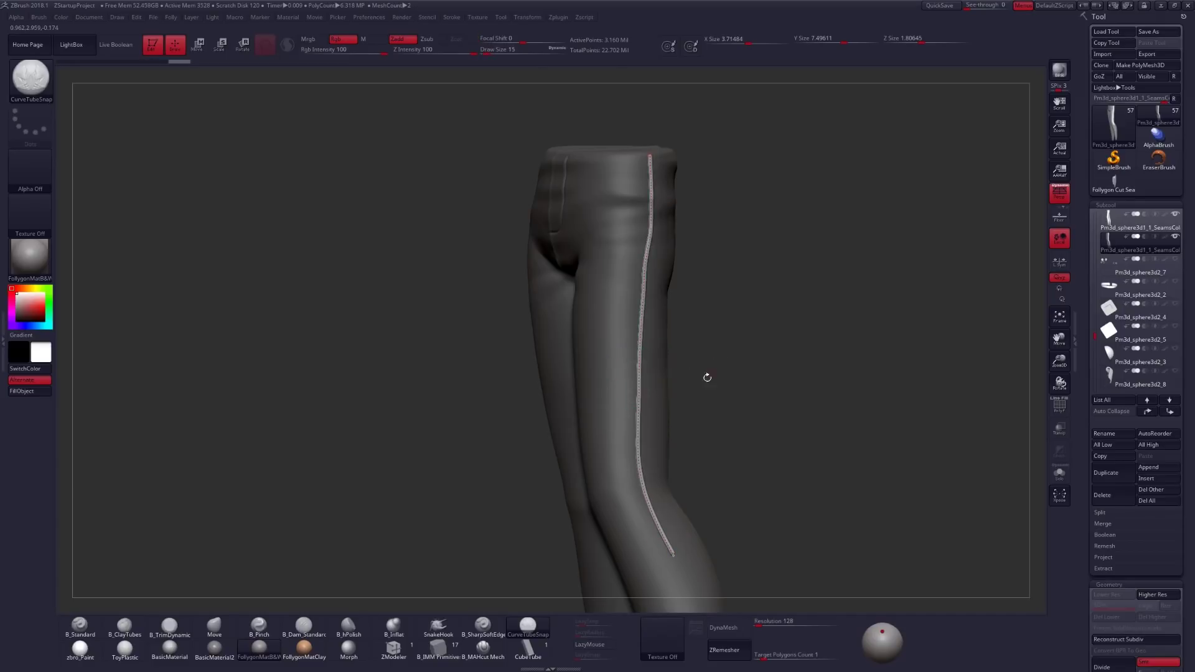
Update the side seam tube's curve at draw size 7.
{"action": "left_click_drag", "start_coordinate": [707, 377], "coordinate": [712, 352], "text": "alt"}
{"action": "key", "text": "space"}
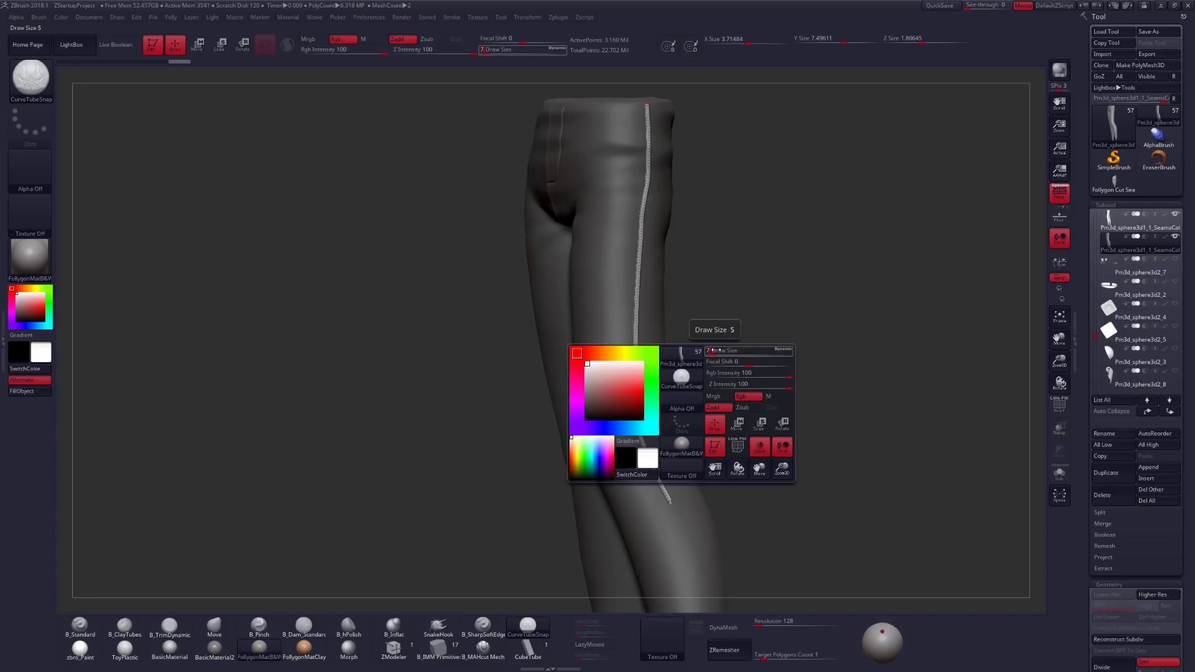
{"action": "type", "text": "7"}
{"action": "key", "text": "Return"}
{"action": "left_click", "coordinate": [648, 357]}
Clear the mask on the pants and isolate the seam tube by hiding the pants geometry of the active subtool.
{"action": "left_click_drag", "start_coordinate": [703, 395], "coordinate": [706, 374], "text": "alt"}
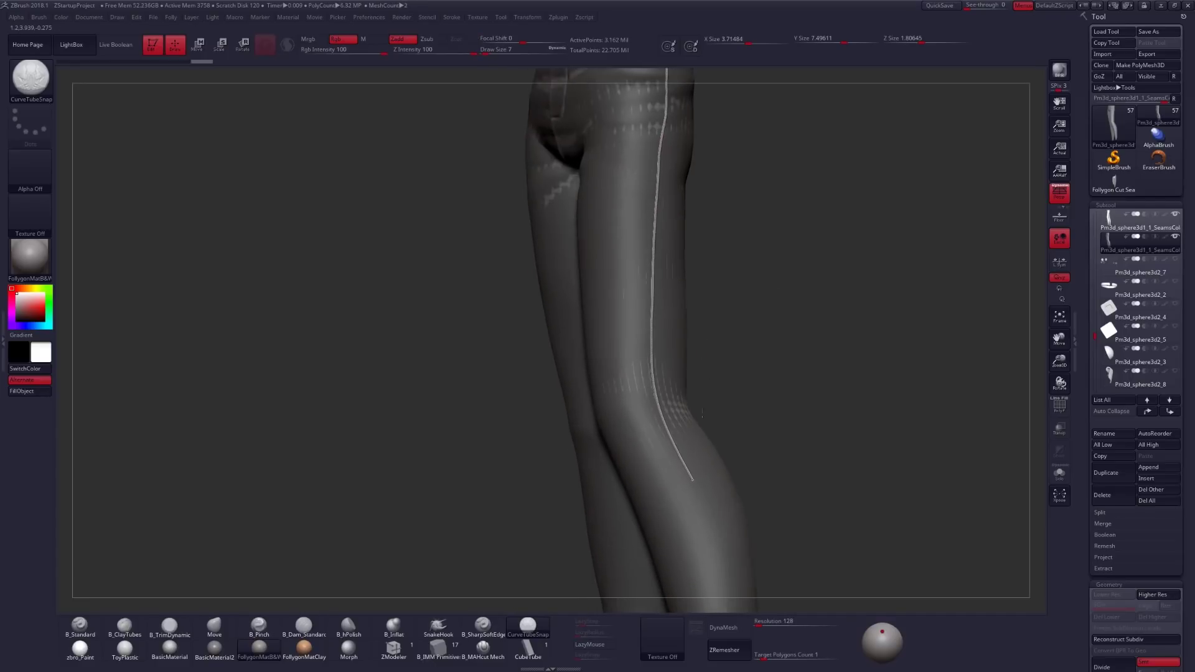
{"action": "left_click_drag", "start_coordinate": [697, 291], "coordinate": [692, 394], "text": "alt"}
{"action": "left_click_drag", "start_coordinate": [733, 439], "coordinate": [729, 371], "text": "alt"}
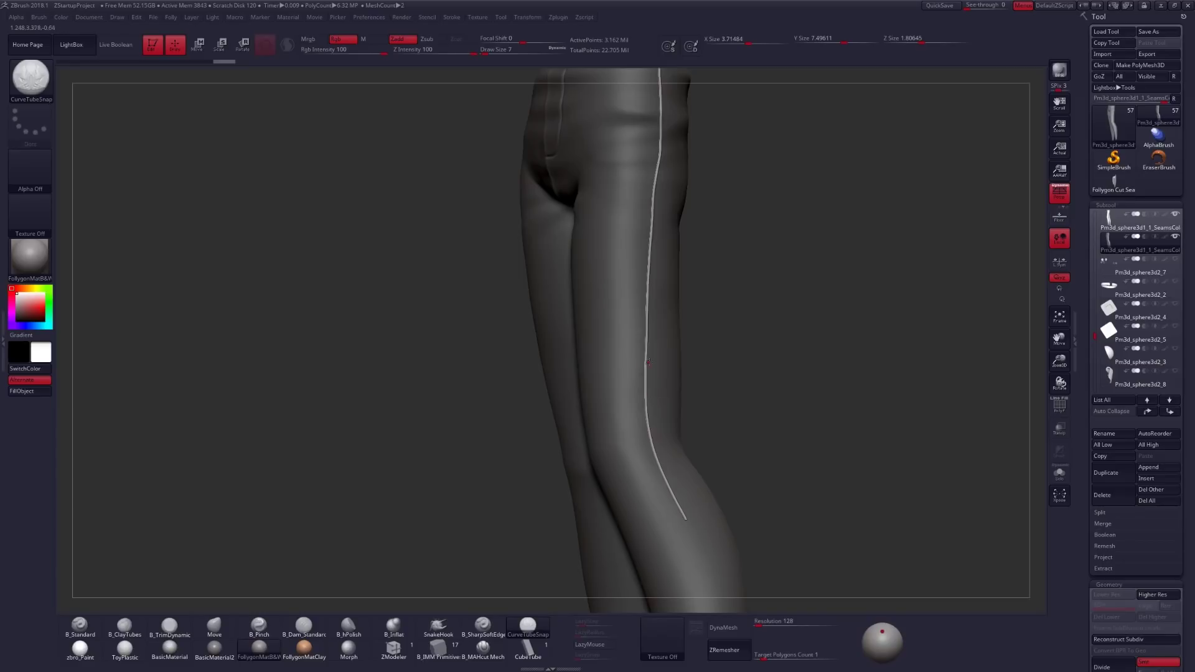
{"action": "right_click_drag", "start_coordinate": [648, 361], "coordinate": [623, 260], "text": "alt"}
{"action": "right_click_drag", "start_coordinate": [635, 336], "coordinate": [647, 337]}
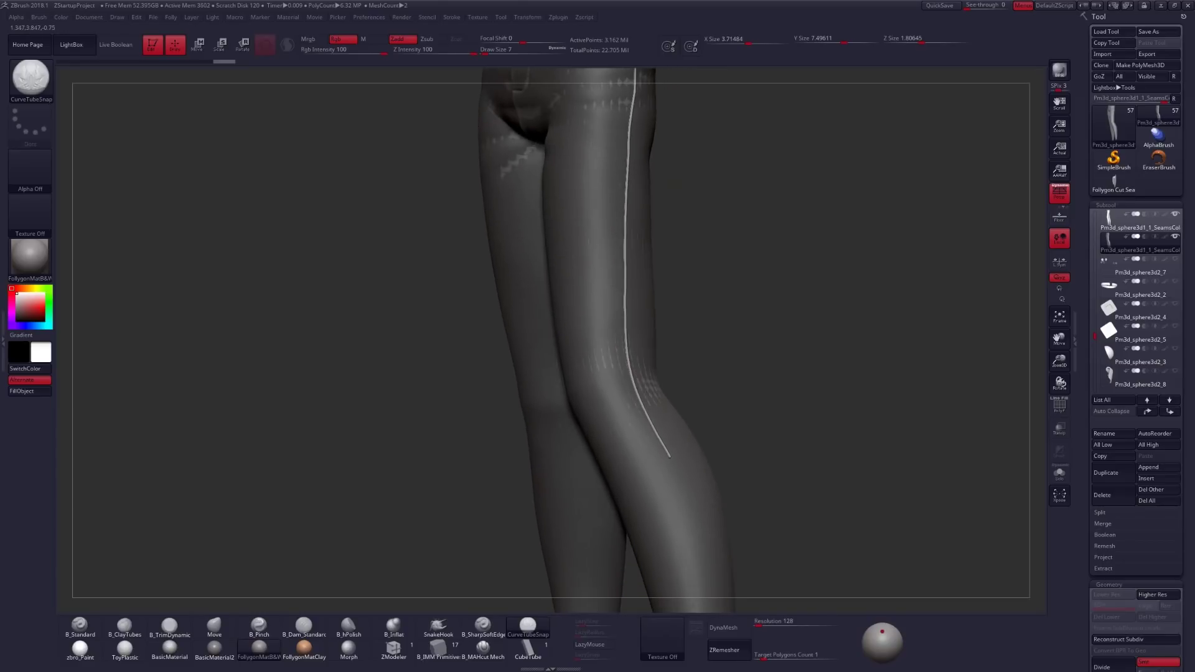
{"action": "right_click_drag", "start_coordinate": [647, 386], "coordinate": [677, 371]}
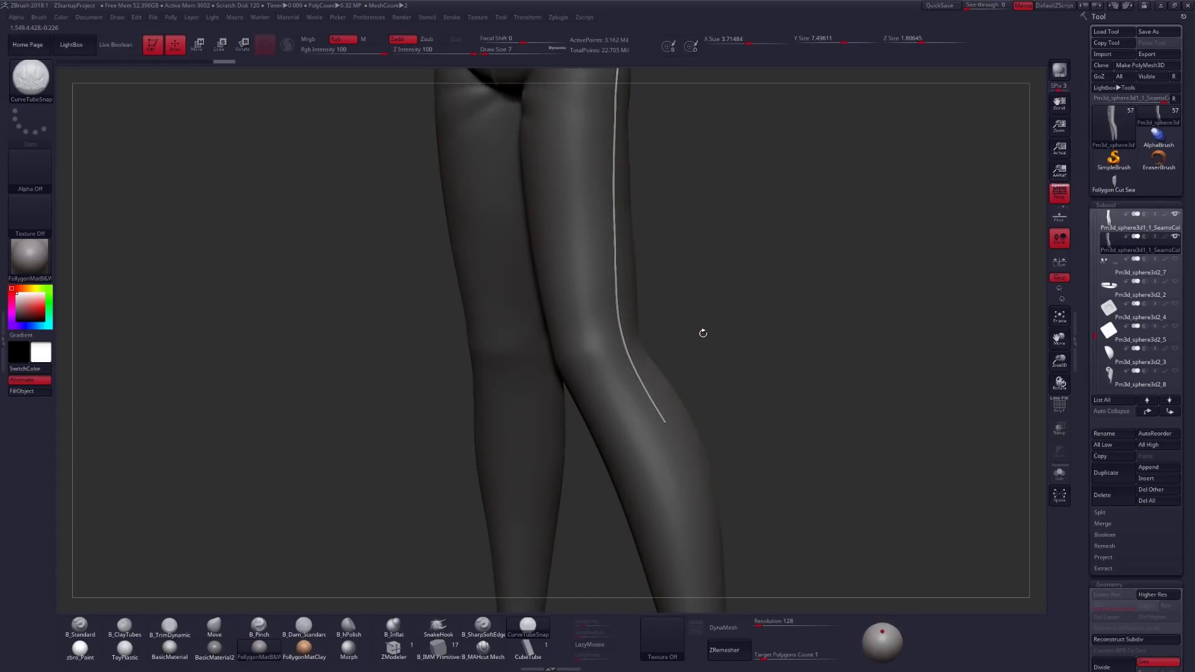
{"action": "right_click_drag", "start_coordinate": [703, 333], "coordinate": [661, 250]}
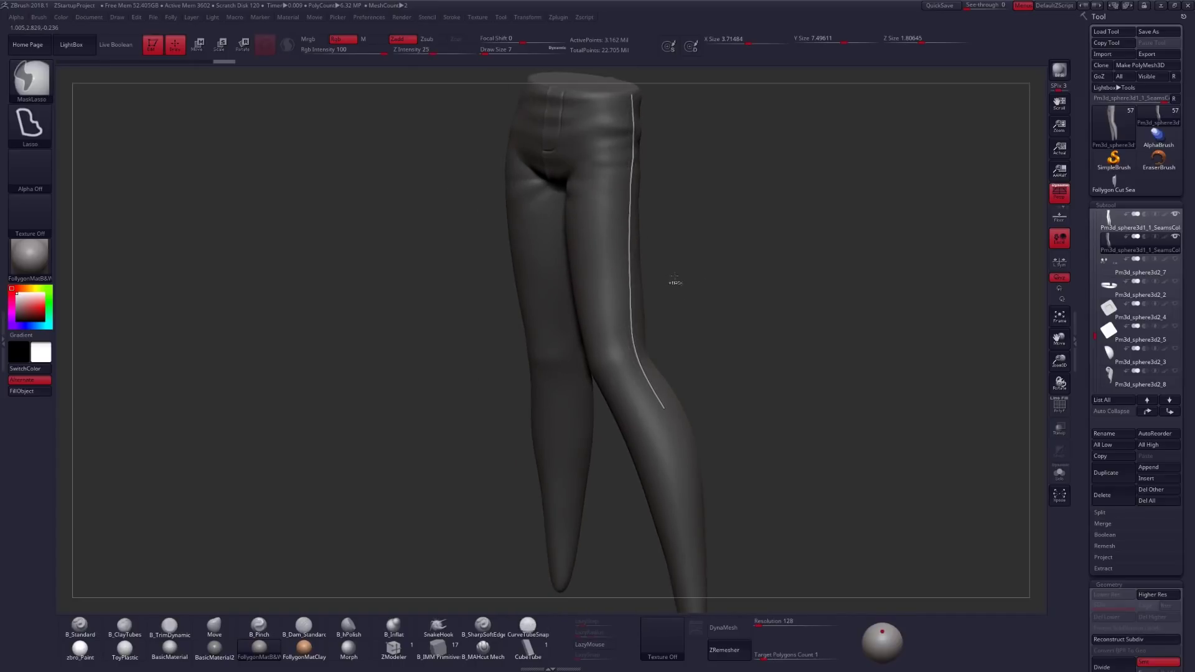
{"action": "left_click_drag", "start_coordinate": [675, 282], "coordinate": [684, 285], "text": "ctrl"}
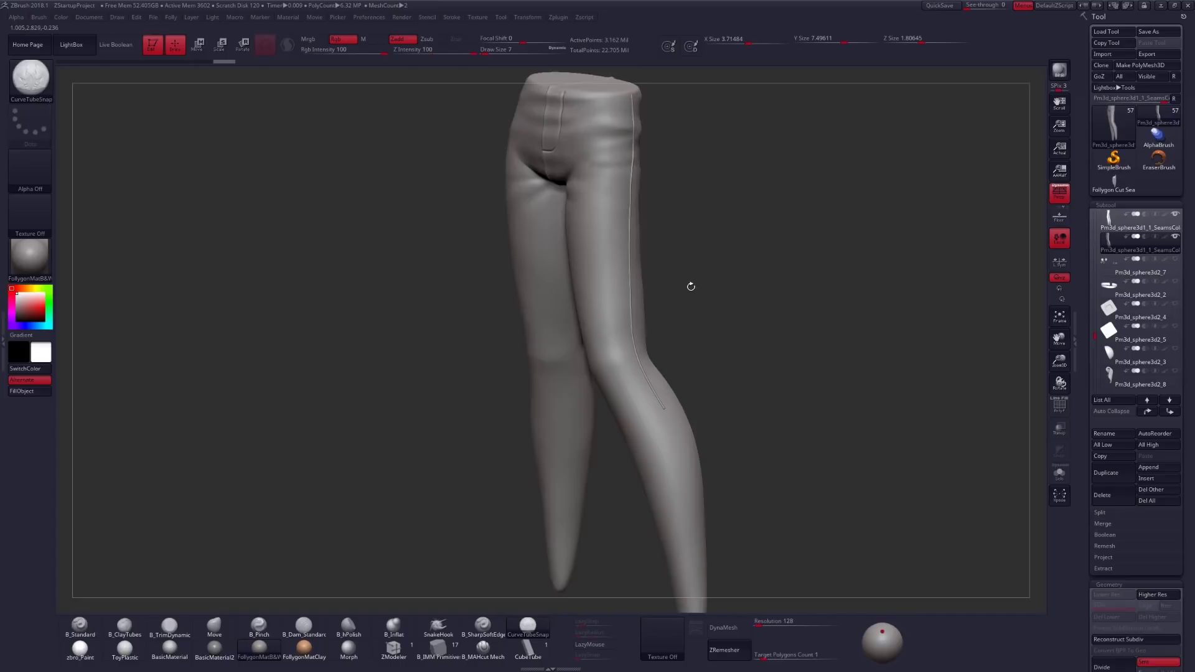
{"action": "left_click", "coordinate": [615, 262], "text": "ctrl+shift"}
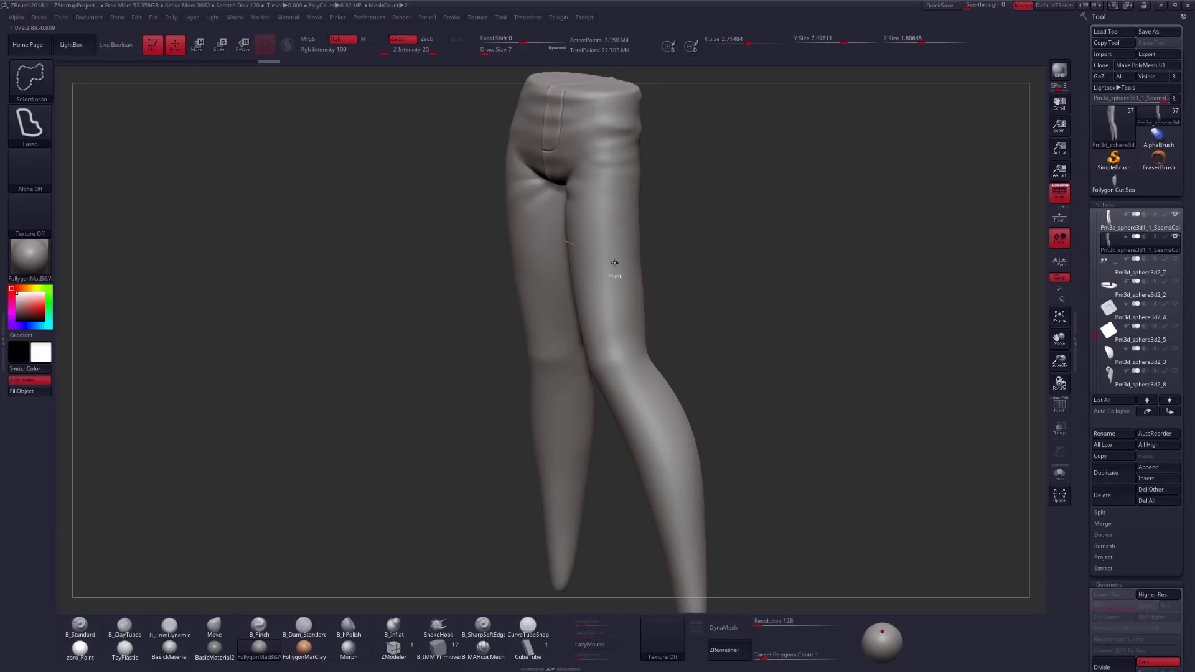
{"action": "left_click_drag", "start_coordinate": [792, 268], "coordinate": [815, 306], "text": "ctrl+shift"}
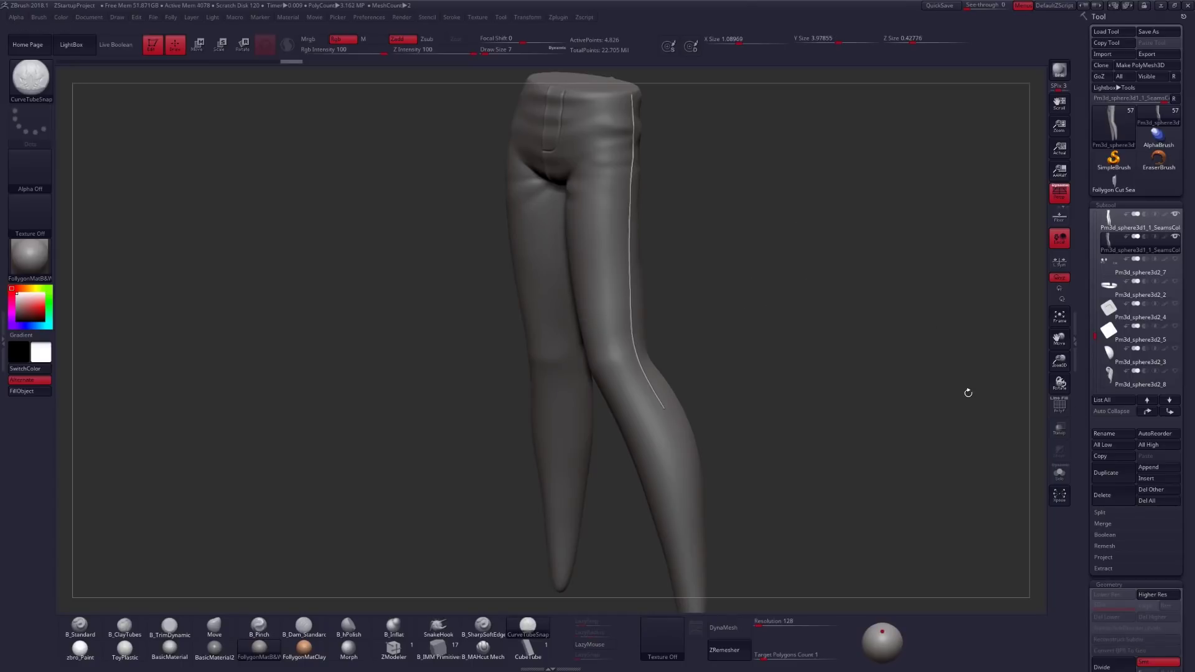
Delete the hidden pants geometry through Modify Topology, keeping only the seam tube in the active subtool.
{"action": "scroll", "coordinate": [1129, 353], "scroll_direction": "down", "scroll_amount": 5}
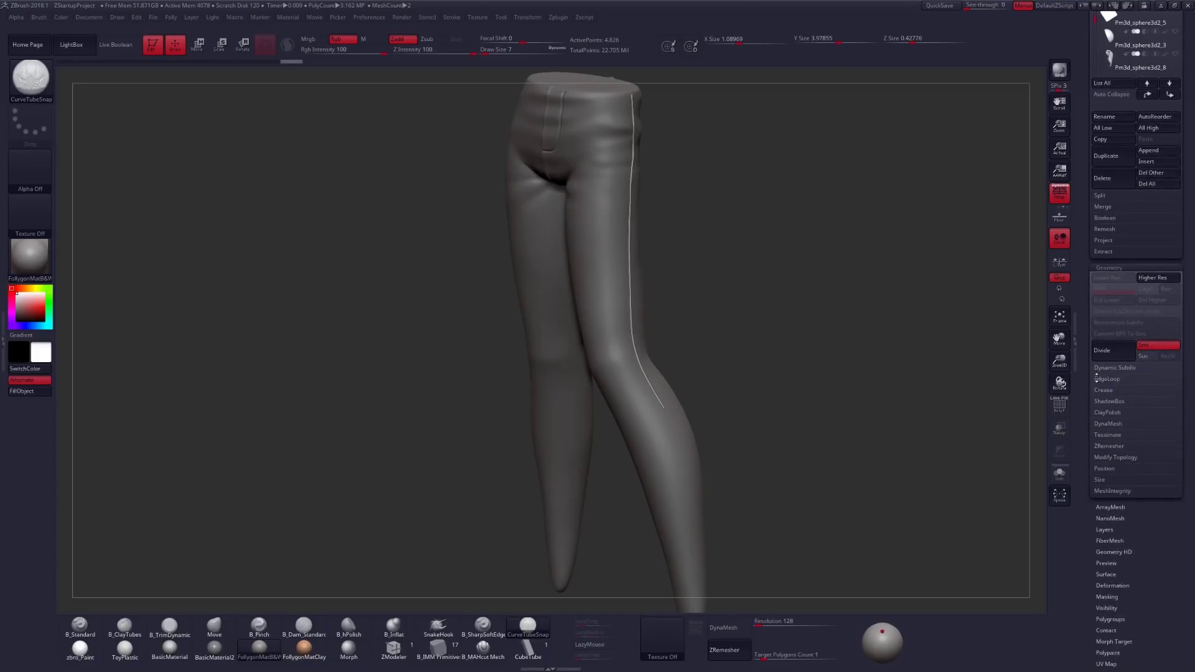
{"action": "left_click", "coordinate": [1125, 458]}
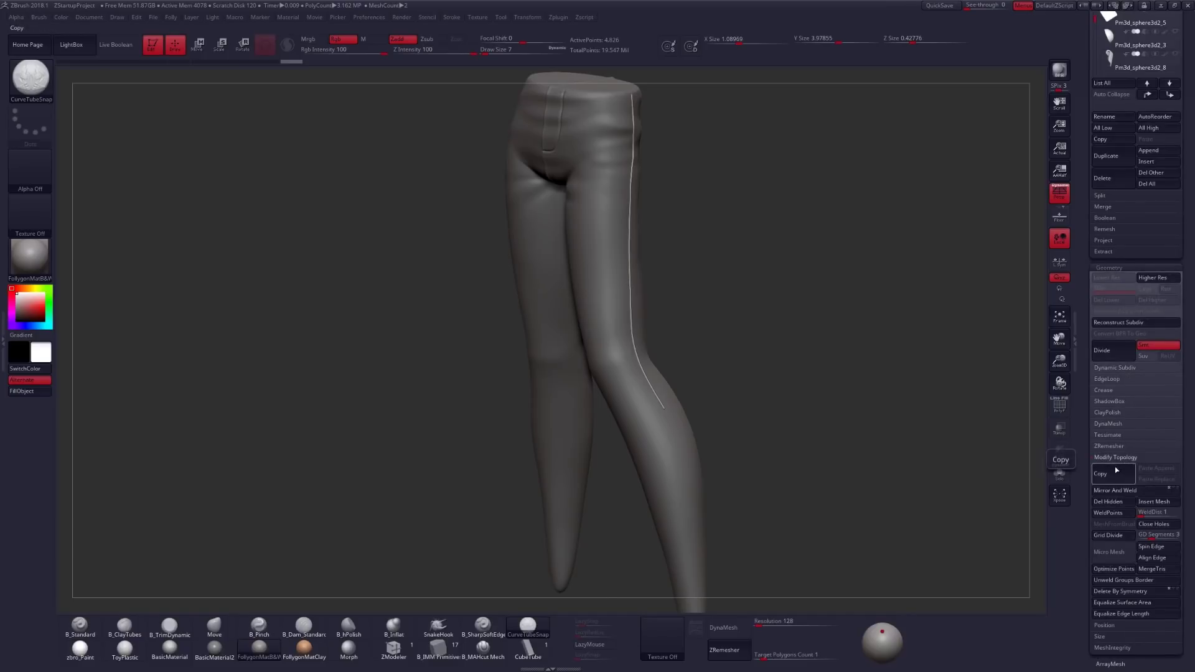
Check the seam tube and the pants subtool separately by isolating each one, and compare them together on the leg.
{"action": "left_click_drag", "start_coordinate": [731, 380], "coordinate": [736, 381]}
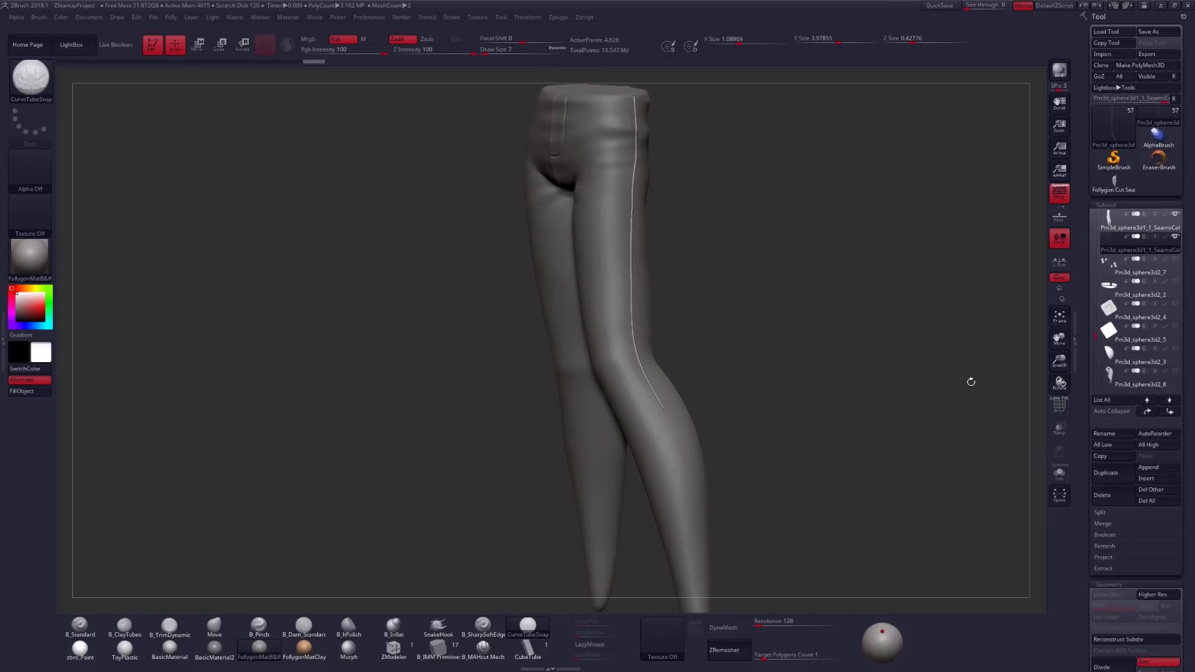
{"action": "key", "text": "ctrl+shift+s"}
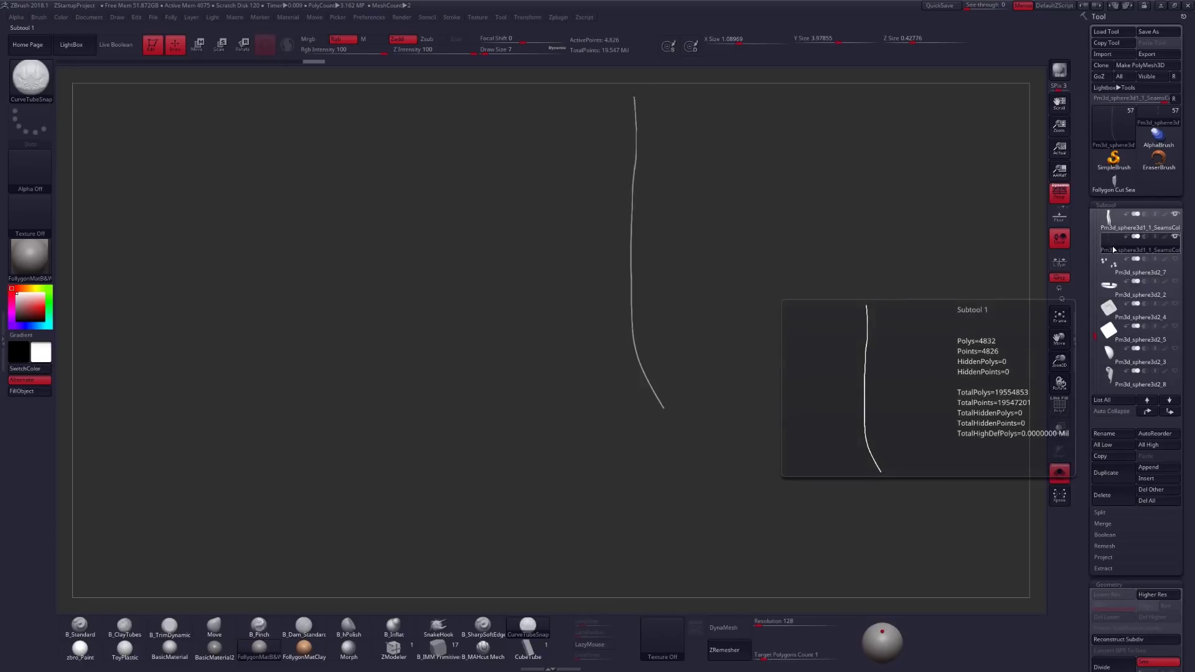
{"action": "left_click", "coordinate": [1116, 224]}
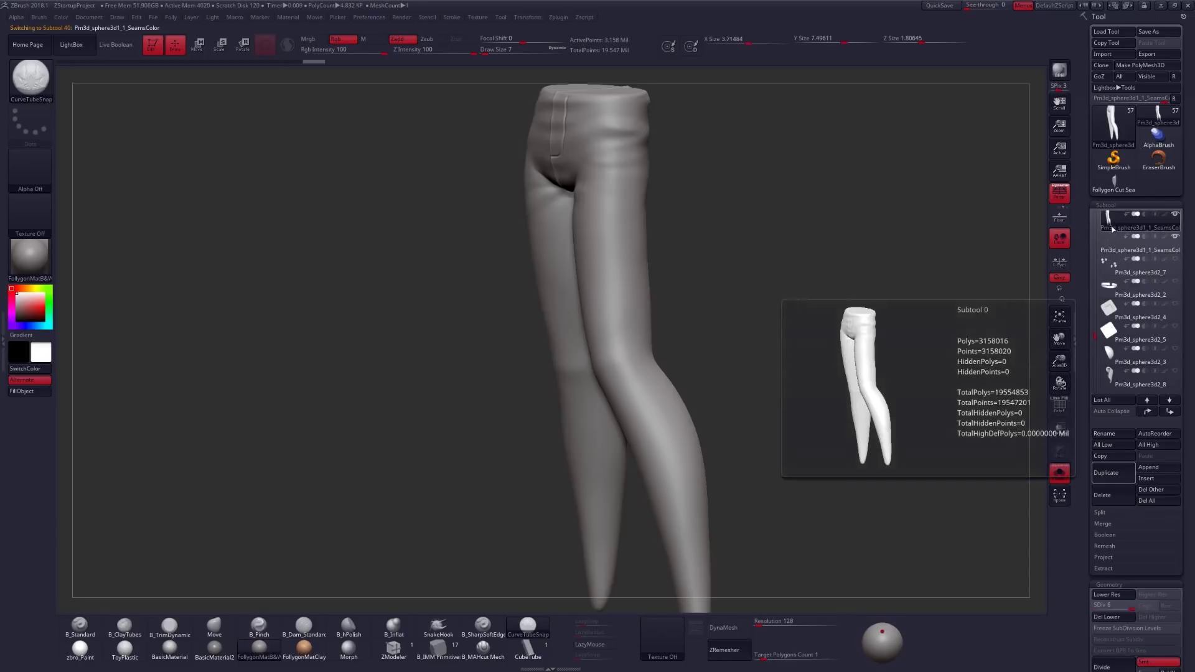
{"action": "key", "text": "Down"}
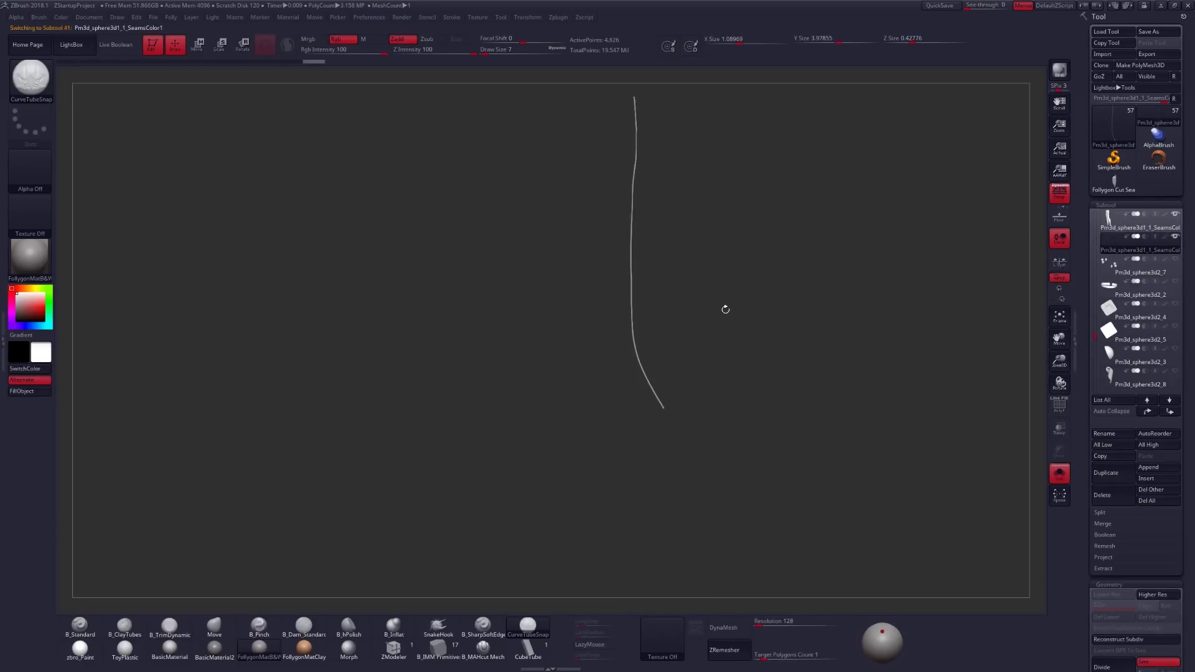
{"action": "key", "text": "ctrl+shift+s"}
{"action": "left_click_drag", "start_coordinate": [657, 240], "coordinate": [724, 301]}
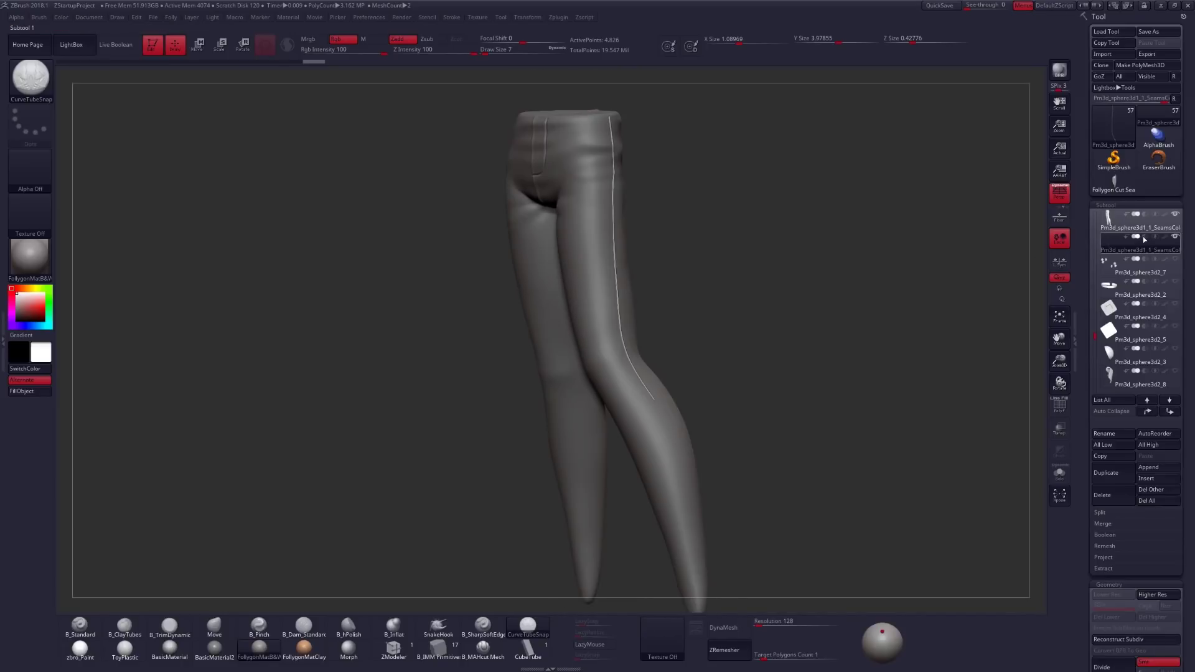
Set the seam tube subtool to boolean subtraction and turn on Live Boolean to preview the groove along the leg.
{"action": "mouse_move", "coordinate": [1119, 247]}
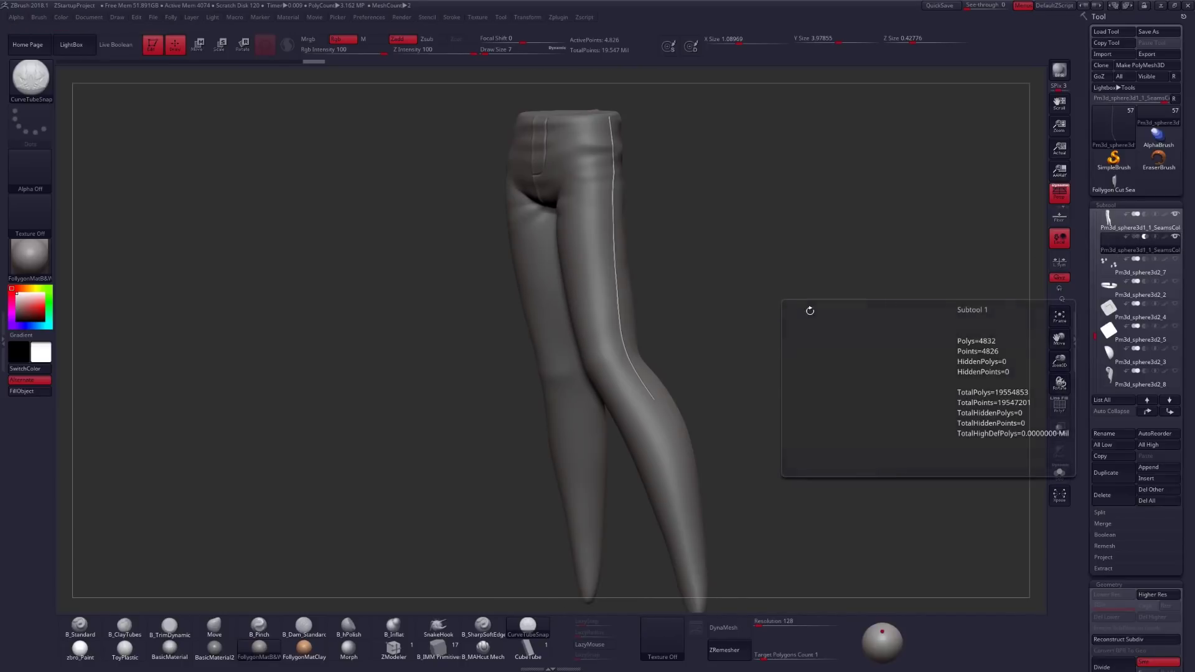
{"action": "left_click", "coordinate": [116, 44]}
{"action": "left_click_drag", "start_coordinate": [672, 269], "coordinate": [658, 349], "text": "alt"}
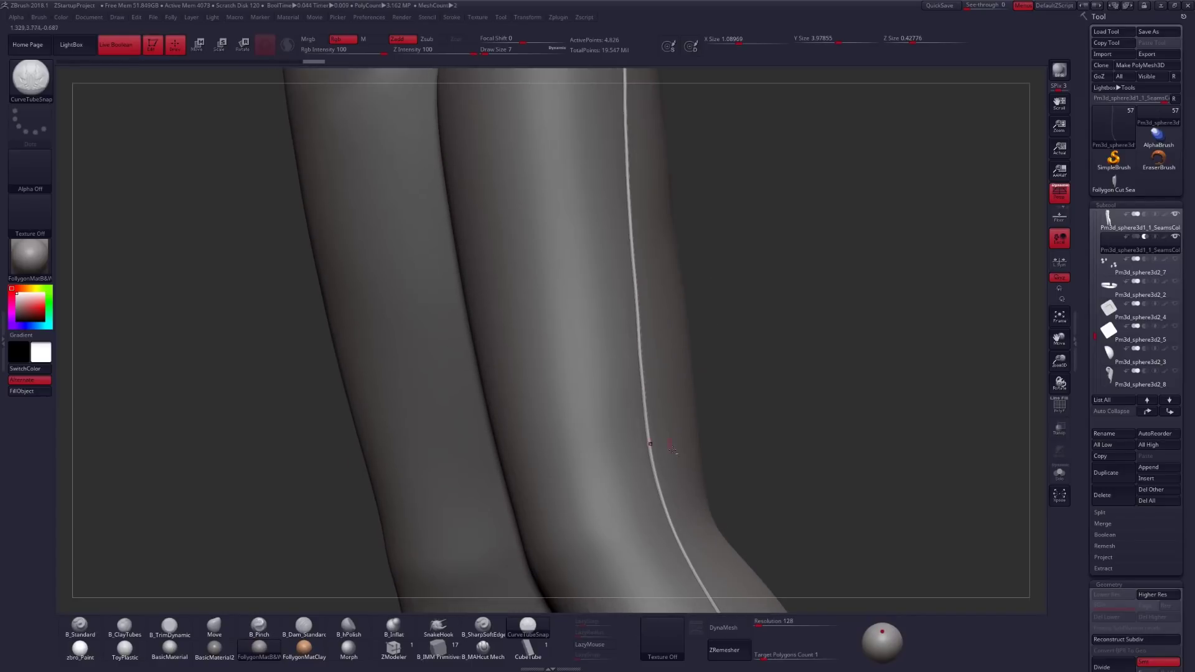
{"action": "mouse_move", "coordinate": [671, 446]}
{"action": "right_mouse_down"}
{"action": "mouse_move", "coordinate": [706, 386]}
{"action": "mouse_move", "coordinate": [695, 405]}
{"action": "mouse_move", "coordinate": [648, 338]}
{"action": "right_mouse_up"}
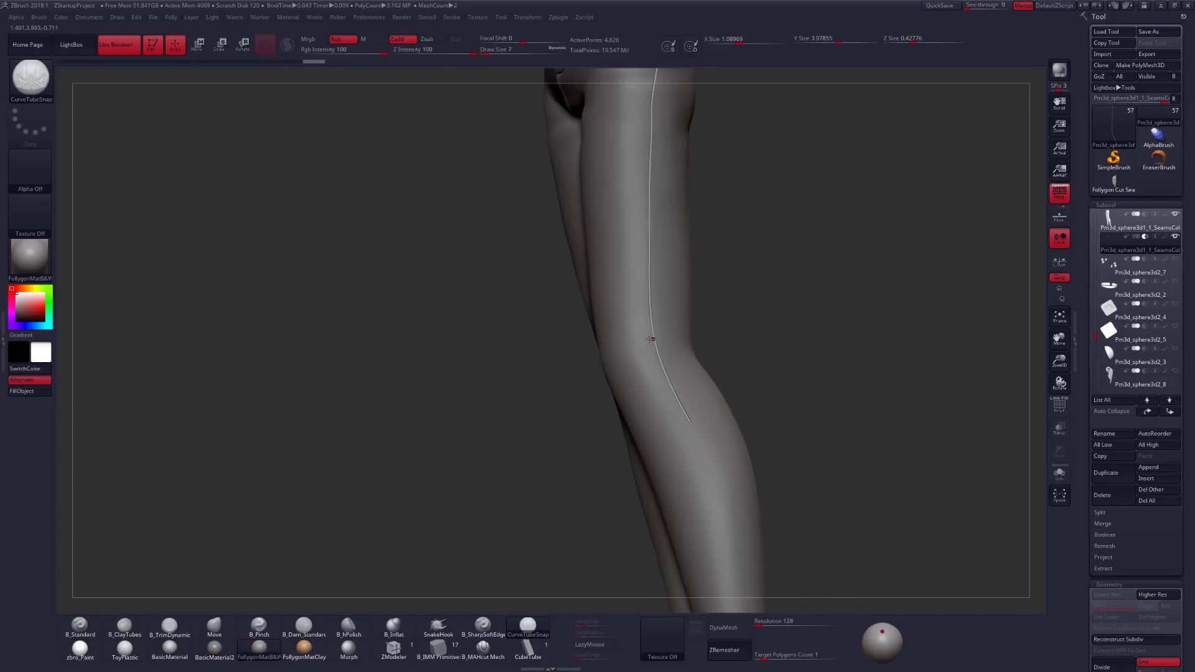
Try to reshape the seam tube along the thigh with the Move brush at draw size 321, and undo the stroke.
{"action": "key", "text": "b"}
{"action": "key", "text": "m"}
{"action": "key", "text": "v"}
{"action": "key", "text": "space"}
{"action": "left_click_drag", "start_coordinate": [651, 290], "coordinate": [673, 290]}
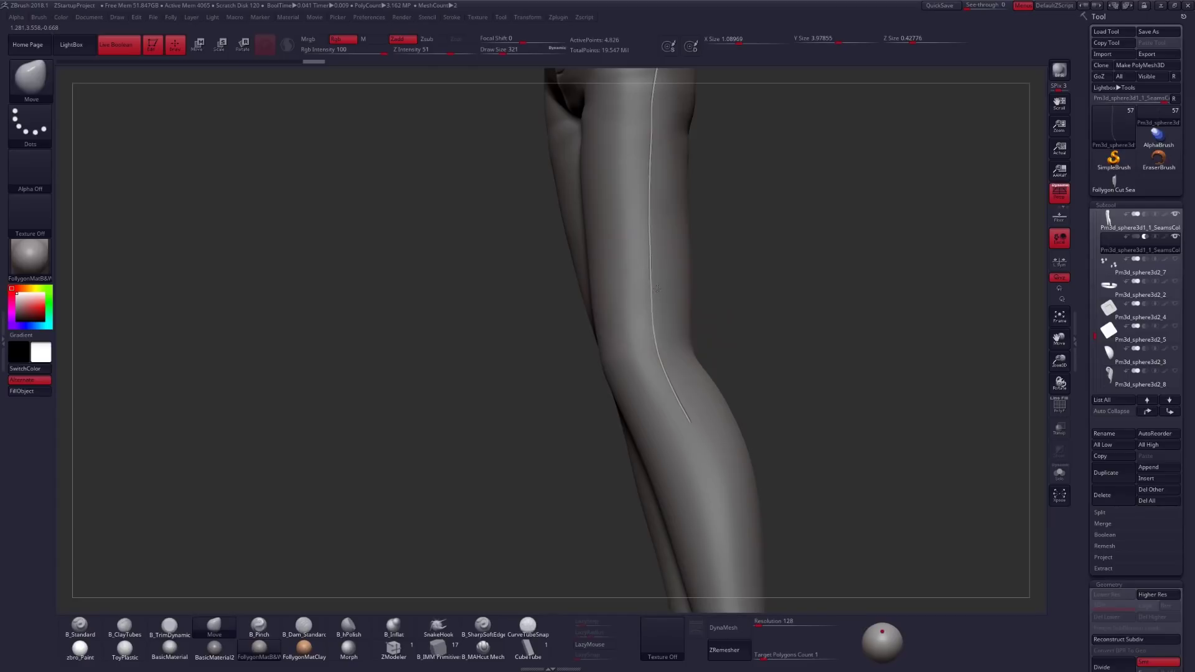
{"action": "left_click_drag", "start_coordinate": [648, 286], "coordinate": [661, 334]}
{"action": "key", "text": "ctrl+z"}
Reduce the Move brush's draw size to 113 near the seam's upper end at the waist.
{"action": "mouse_move", "coordinate": [640, 272]}
{"action": "right_mouse_down"}
{"action": "mouse_move", "coordinate": [605, 249]}
{"action": "mouse_move", "coordinate": [607, 299]}
{"action": "mouse_move", "coordinate": [664, 287]}
{"action": "mouse_move", "coordinate": [656, 235]}
{"action": "mouse_move", "coordinate": [659, 245]}
{"action": "right_mouse_up"}
{"action": "key", "text": "space"}
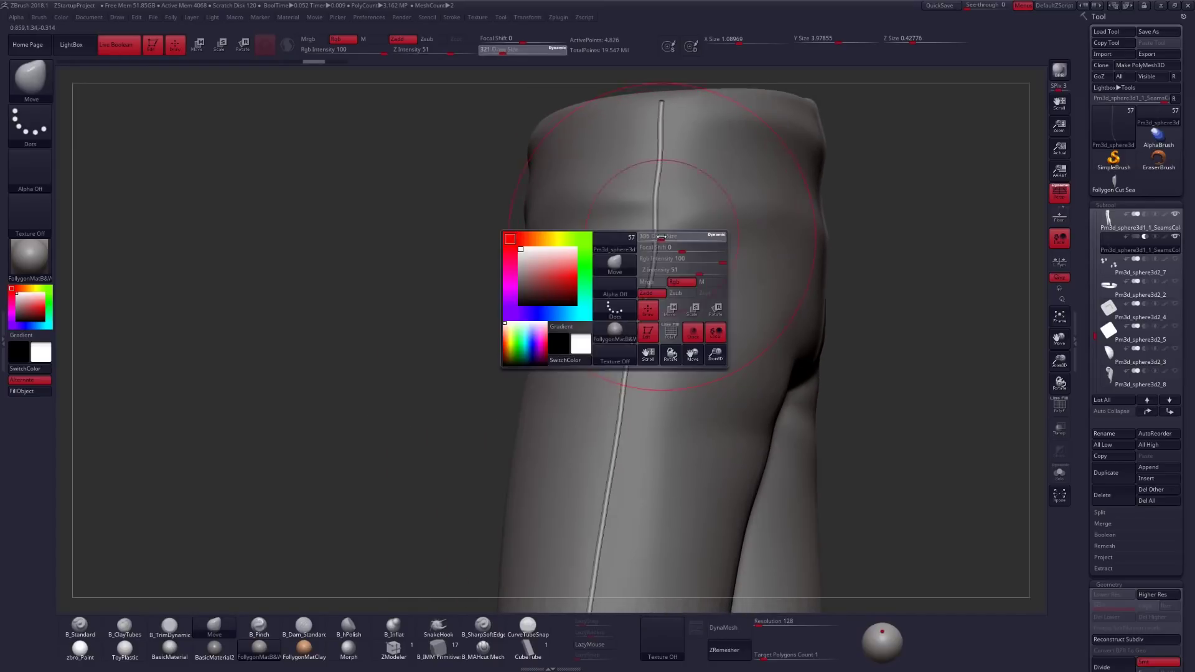
{"action": "mouse_move", "coordinate": [662, 238]}
{"action": "left_mouse_down"}
{"action": "mouse_move", "coordinate": [660, 227]}
{"action": "mouse_move", "coordinate": [653, 240]}
{"action": "left_mouse_up"}
{"action": "right_click_drag", "start_coordinate": [653, 242], "coordinate": [735, 309]}
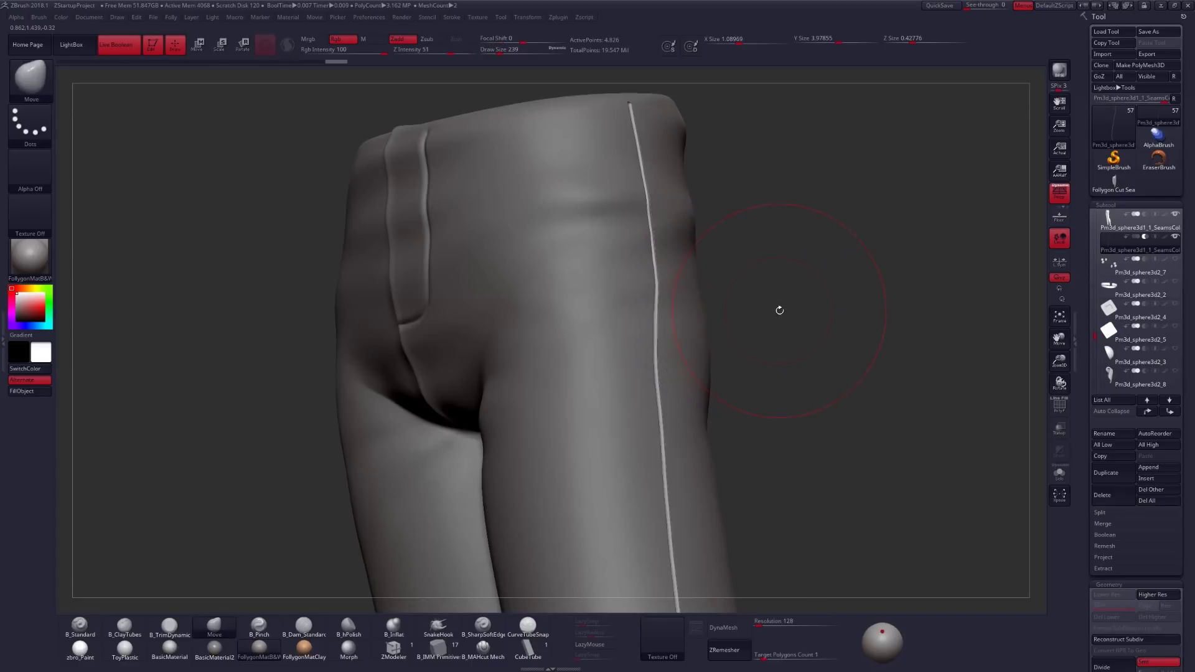
{"action": "key", "text": "space"}
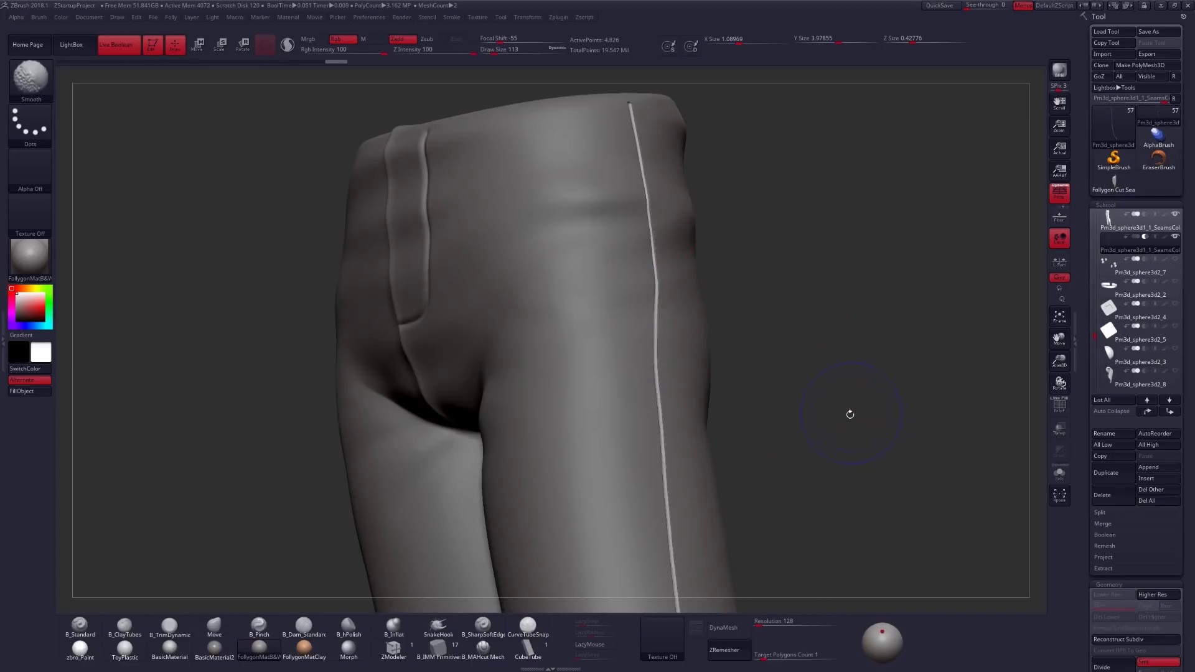
Examine the seam tube's topology on the hip with the polyframe display.
{"action": "key", "text": "shift+f"}
{"action": "left_click", "coordinate": [1053, 412]}
{"action": "left_click", "coordinate": [1057, 410]}
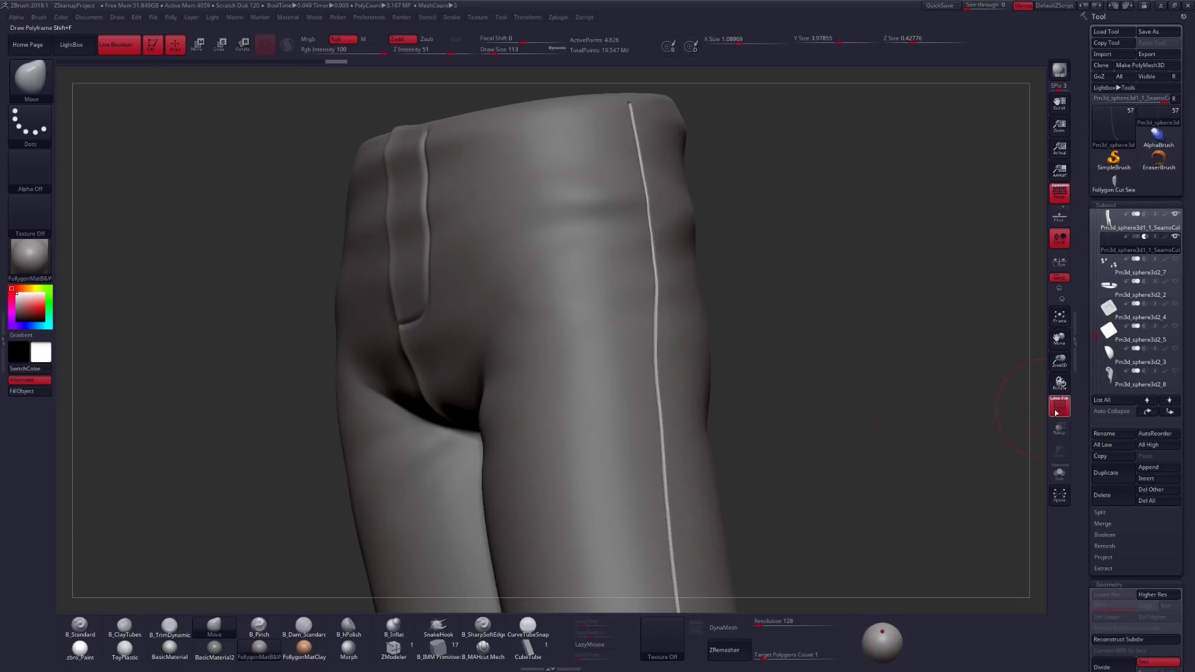
{"action": "left_click_drag", "start_coordinate": [713, 409], "coordinate": [712, 458], "text": "alt"}
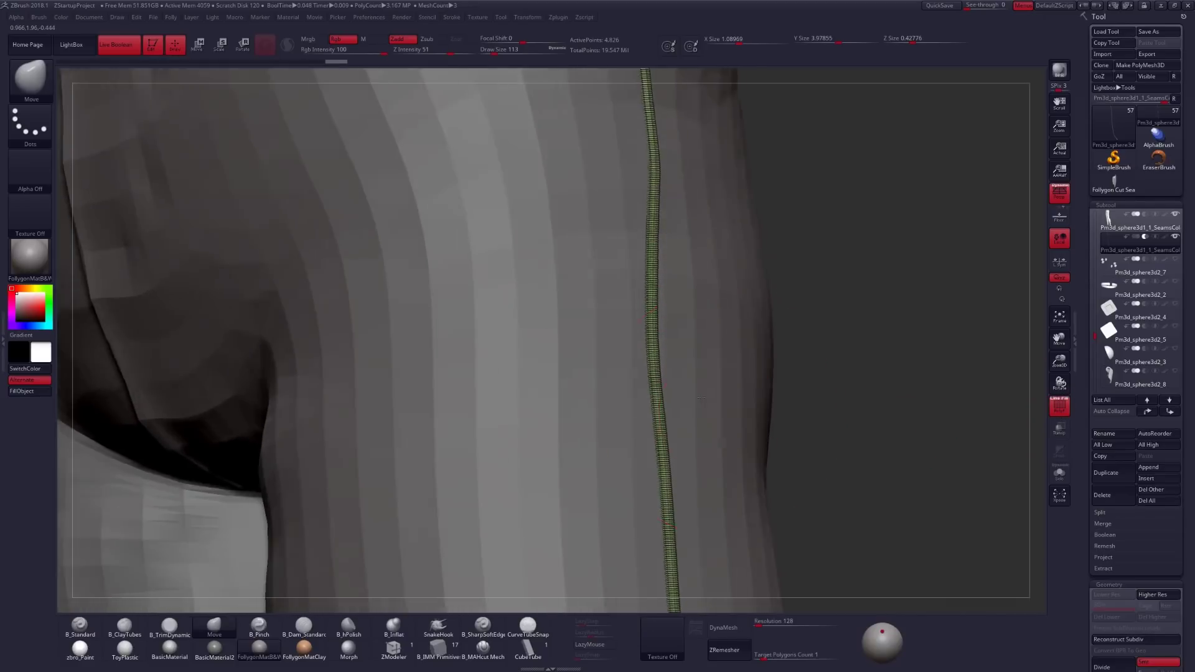
{"action": "left_click_drag", "start_coordinate": [660, 410], "coordinate": [707, 392]}
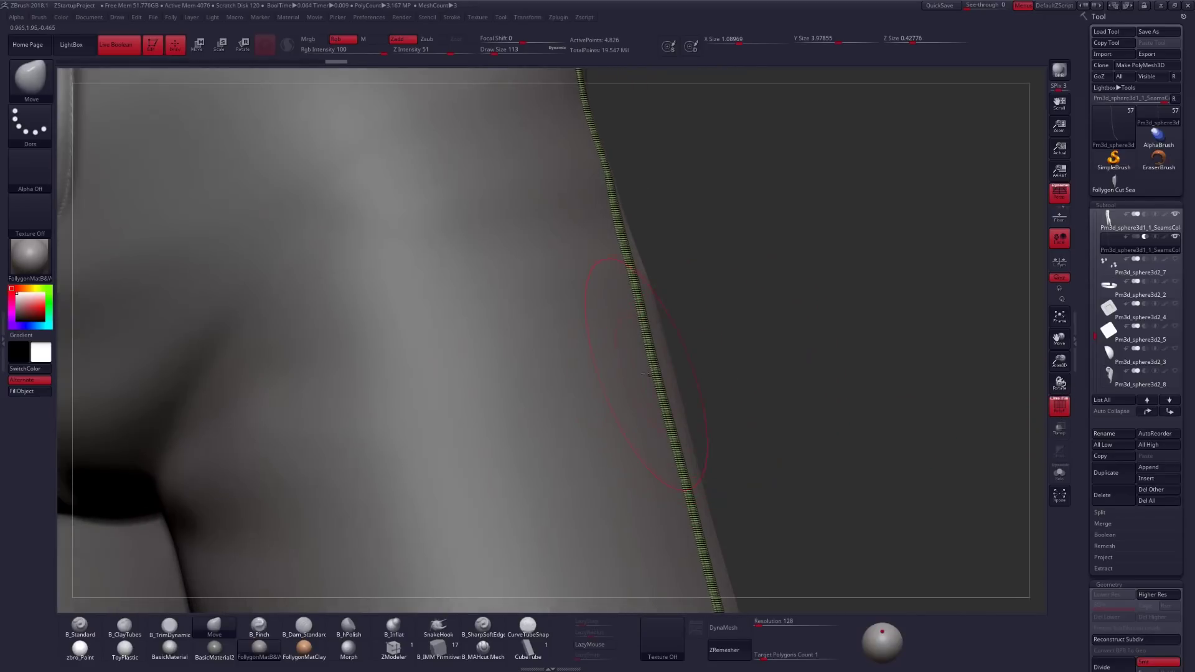
{"action": "key", "text": "shift+f"}
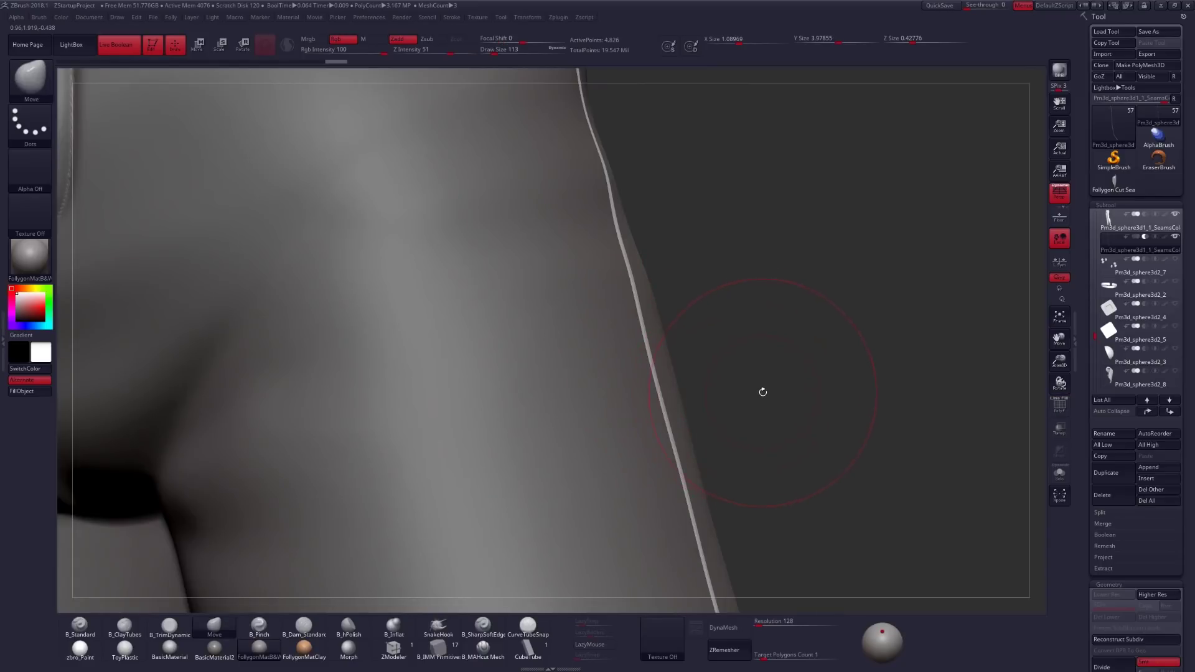
{"action": "left_click_drag", "start_coordinate": [762, 391], "coordinate": [754, 397]}
Preview dynamic subdivision smoothing on the seam tube and turn it off again.
{"action": "key", "text": "d"}
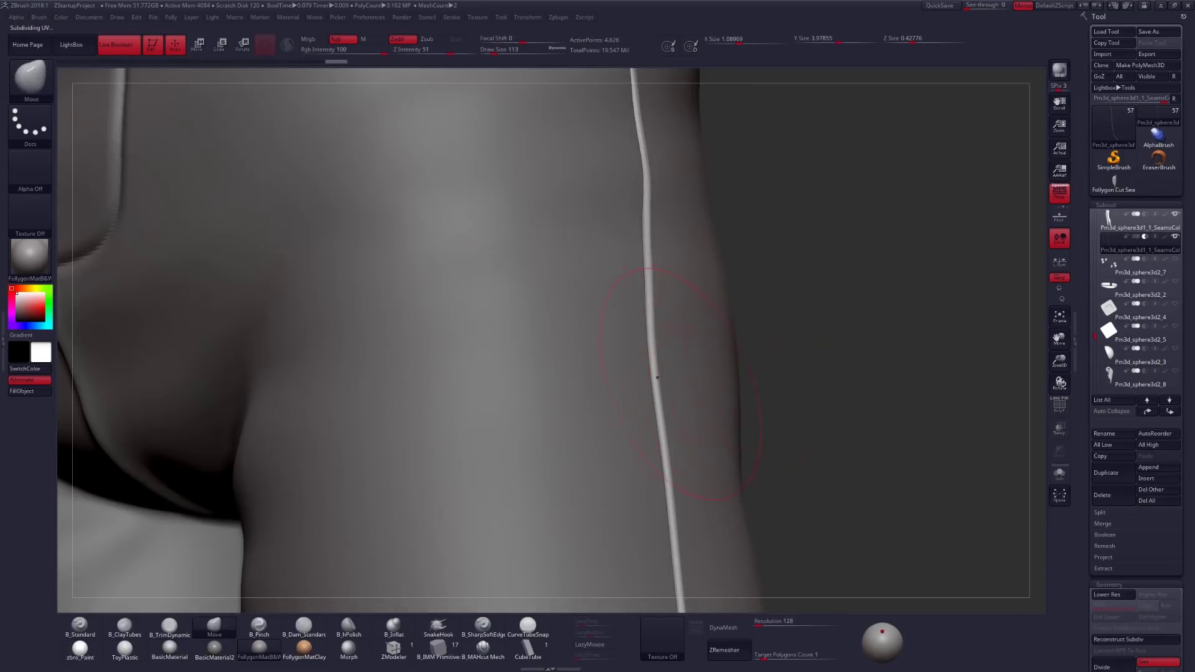
{"action": "key", "text": "shift"}
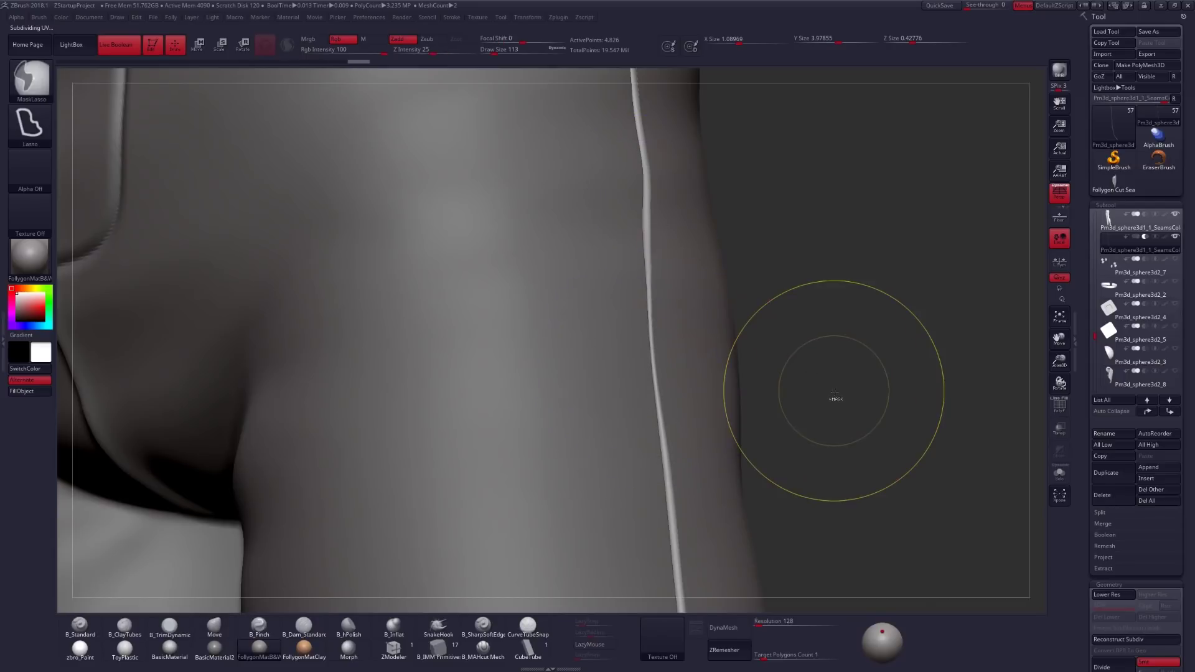
{"action": "key", "text": "shift+d"}
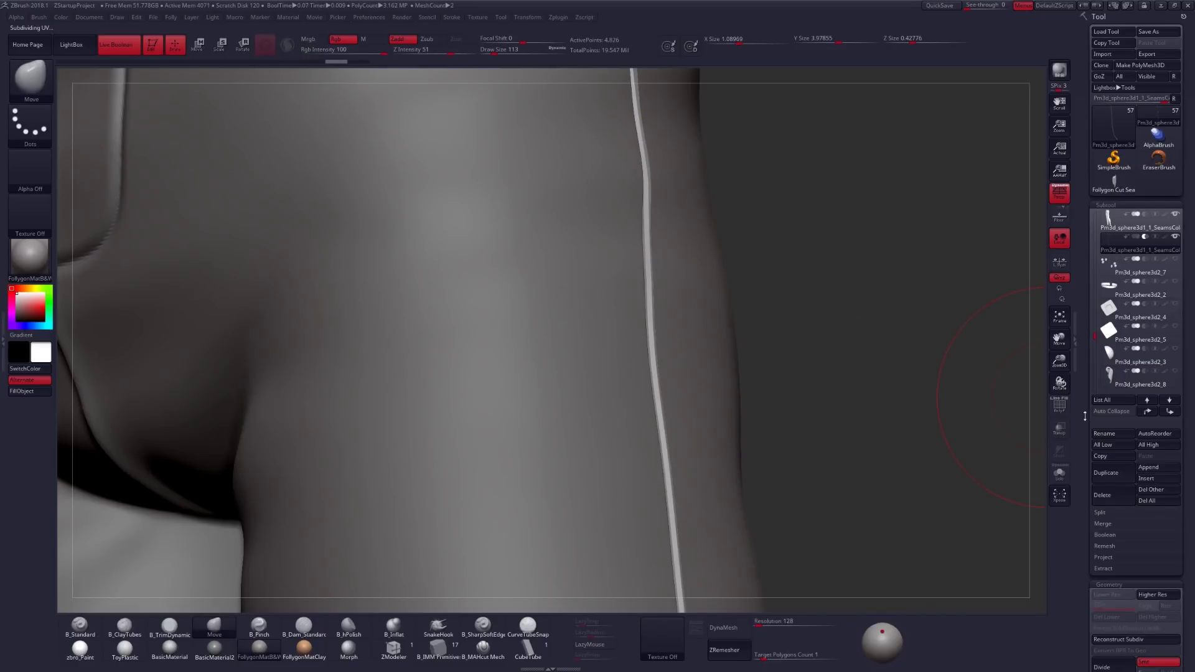
Make a boolean mesh from the pants with the seam tube subtracted, and switch to the resulting tool.
{"action": "left_click_drag", "start_coordinate": [886, 423], "coordinate": [736, 375], "text": "alt"}
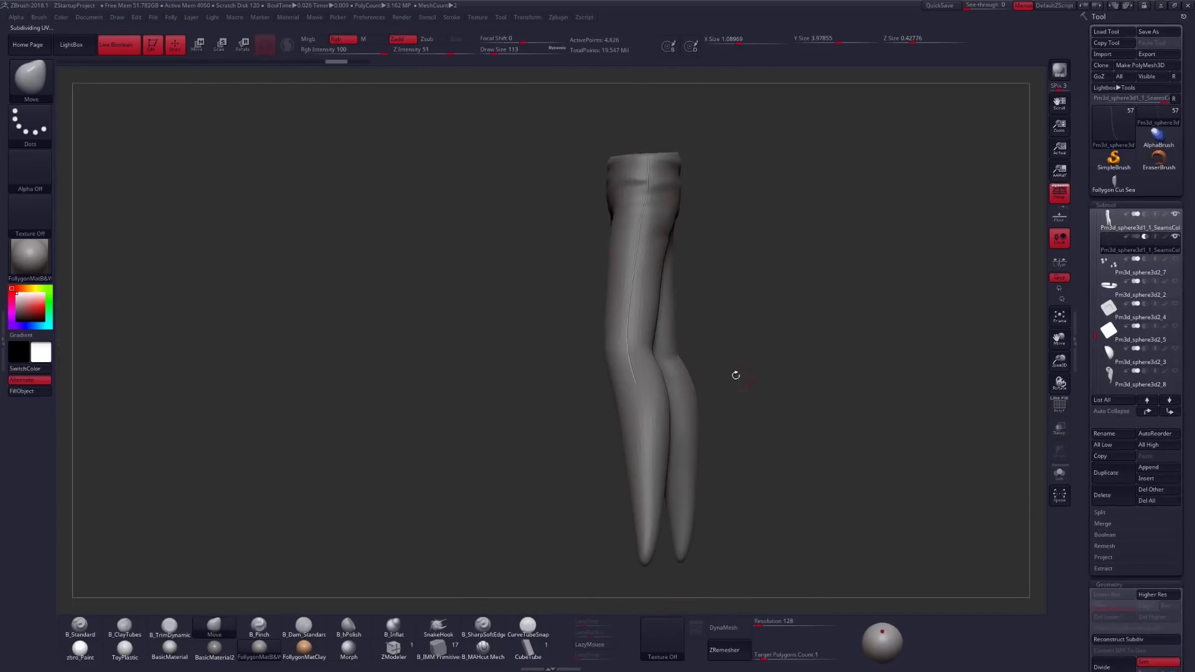
{"action": "scroll", "coordinate": [640, 224], "scroll_direction": "up", "scroll_amount": 5}
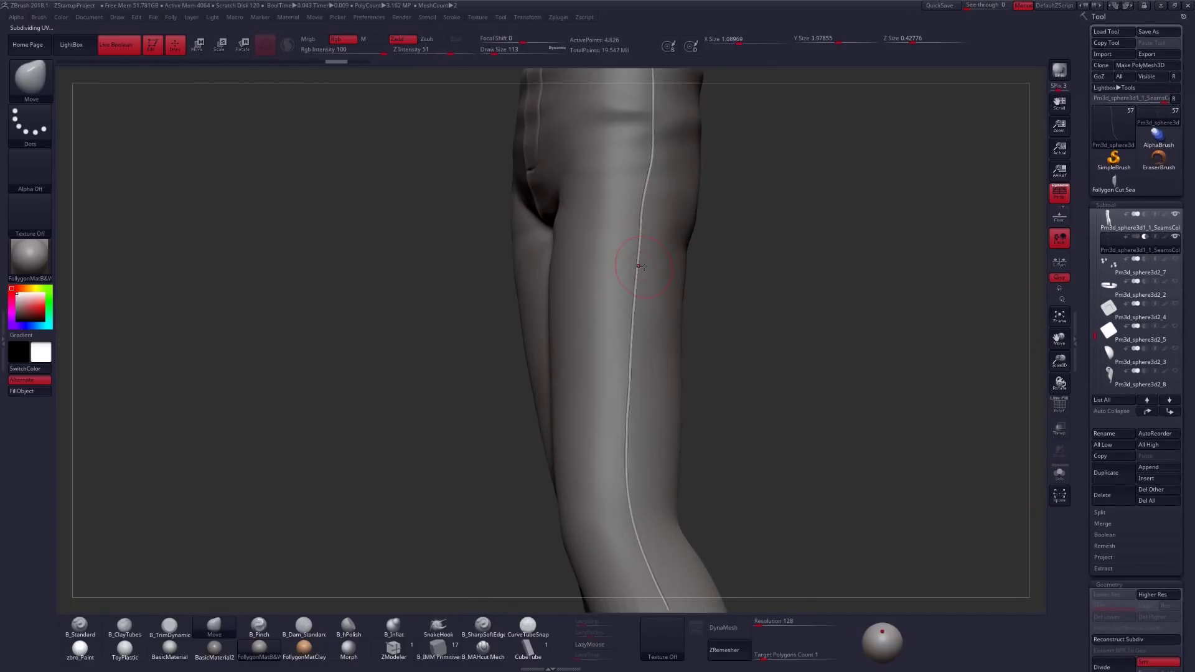
{"action": "left_click_drag", "start_coordinate": [724, 382], "coordinate": [809, 404]}
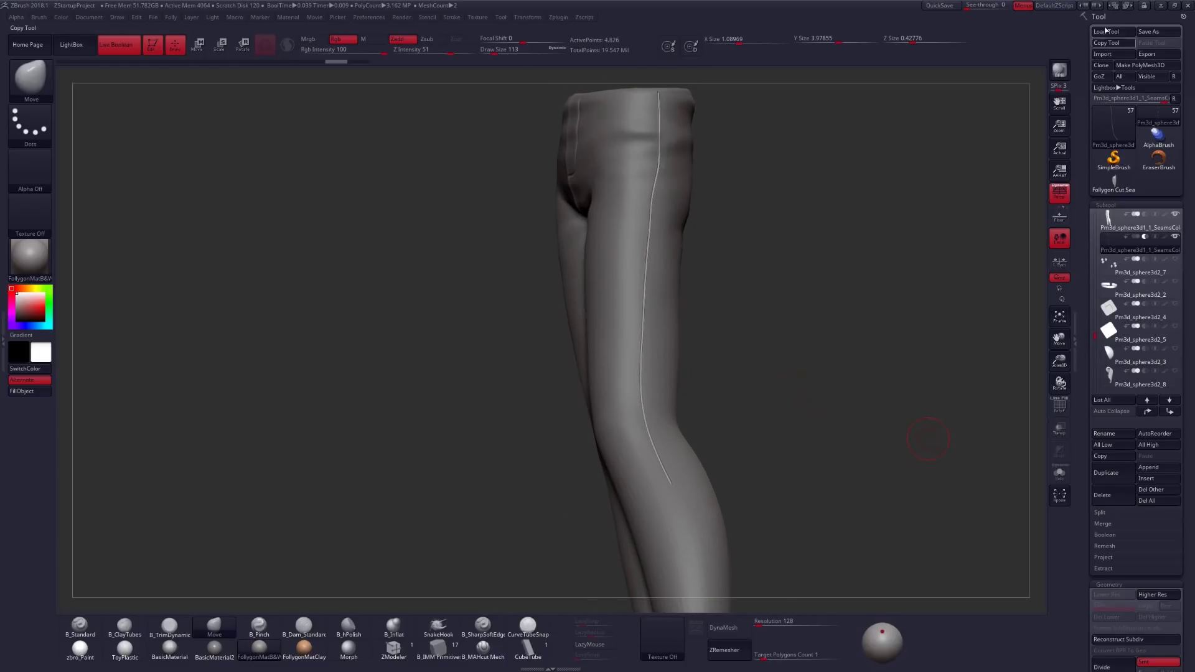
{"action": "scroll", "coordinate": [1114, 404], "scroll_direction": "down", "scroll_amount": 3}
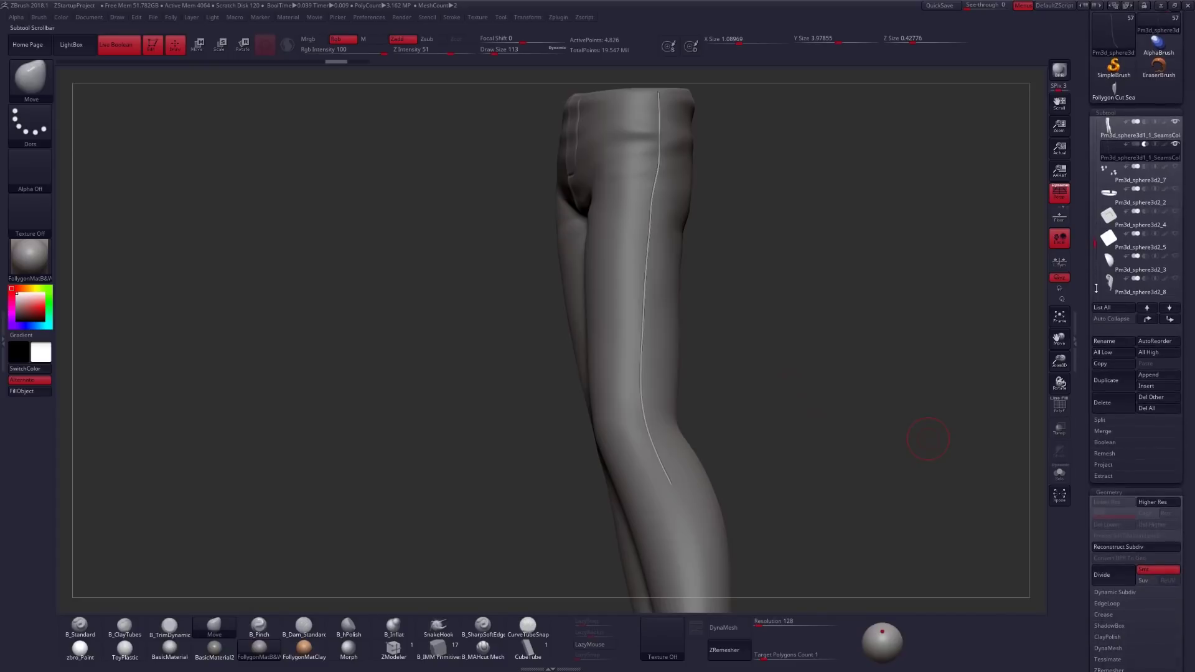
{"action": "left_click", "coordinate": [1120, 443]}
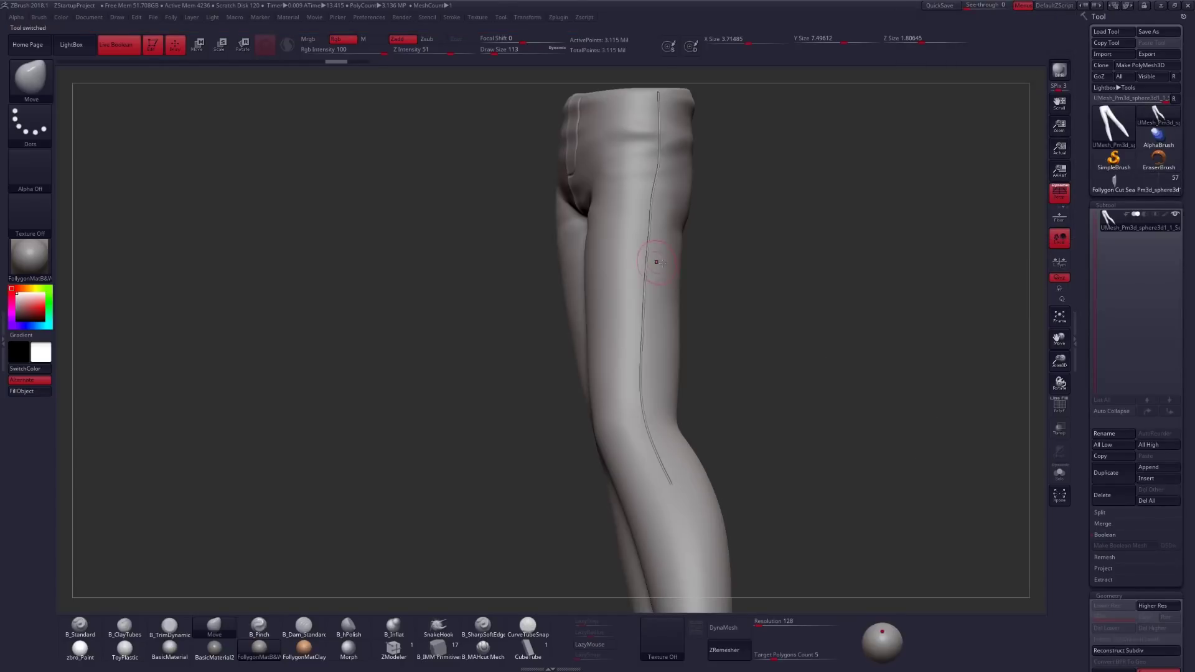
Examine the groove, polygroups and topology of the boolean pants mesh along the side seam with the polyframe display.
{"action": "mouse_move", "coordinate": [739, 274]}
{"action": "left_mouse_down"}
{"action": "mouse_move", "coordinate": [784, 277]}
{"action": "mouse_move", "coordinate": [746, 312]}
{"action": "mouse_move", "coordinate": [755, 346]}
{"action": "left_mouse_up"}
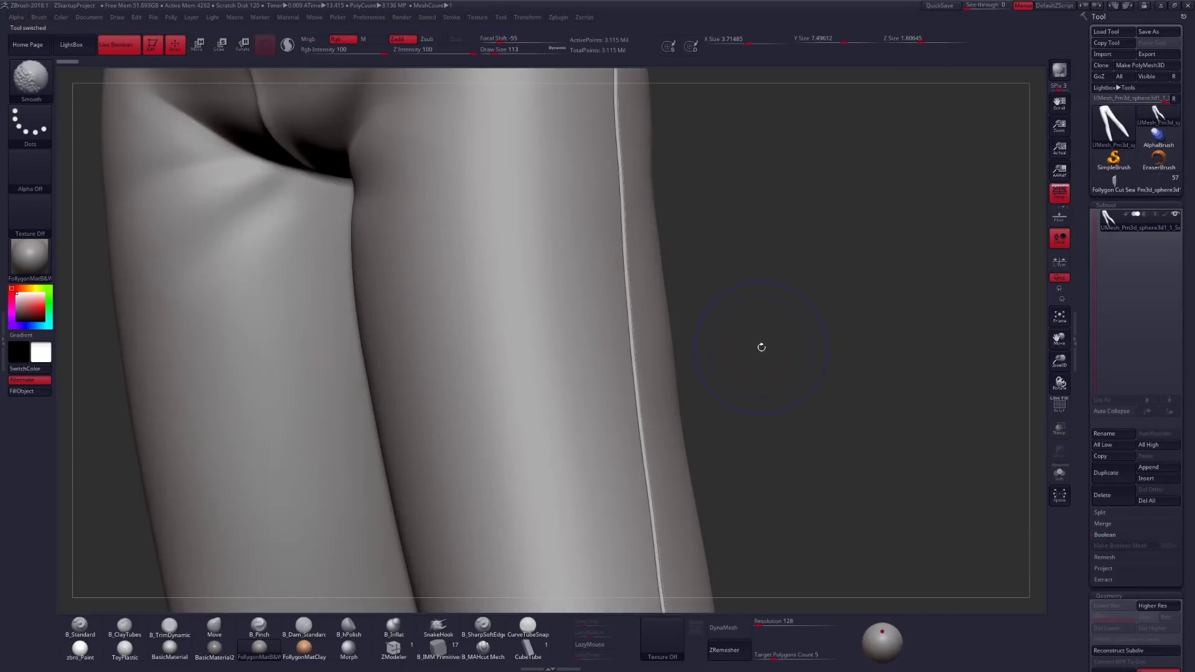
{"action": "key", "text": "shift+f"}
{"action": "left_click_drag", "start_coordinate": [792, 374], "coordinate": [767, 378]}
{"action": "right_click_drag", "start_coordinate": [767, 379], "coordinate": [720, 298]}
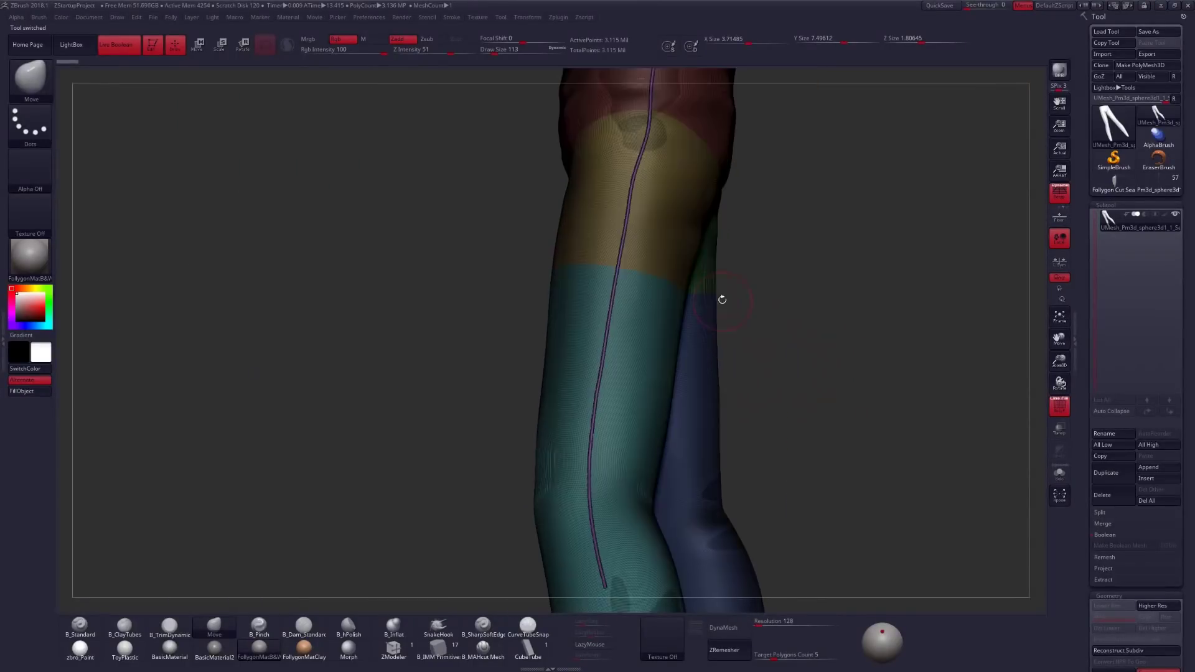
{"action": "right_click_drag", "start_coordinate": [669, 150], "coordinate": [652, 387], "text": "alt"}
{"action": "right_click_drag", "start_coordinate": [688, 425], "coordinate": [684, 492], "text": "ctrl"}
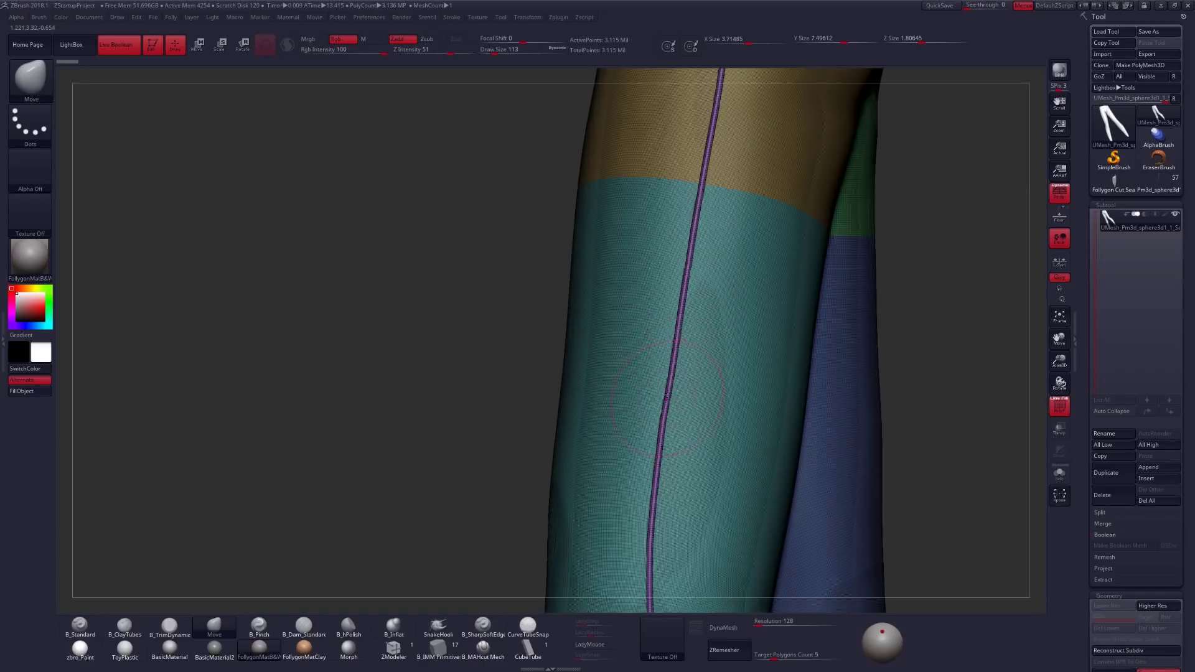
{"action": "right_click_drag", "start_coordinate": [677, 364], "coordinate": [678, 402]}
{"action": "key", "text": "shift+f"}
{"action": "right_click_drag", "start_coordinate": [756, 426], "coordinate": [783, 507], "text": "ctrl"}
Switch to the Follygon Cut Seam tool and examine its polygroups and shape with dynamic subdivision applied.
{"action": "left_click", "coordinate": [1114, 185]}
{"action": "key", "text": "shift+f"}
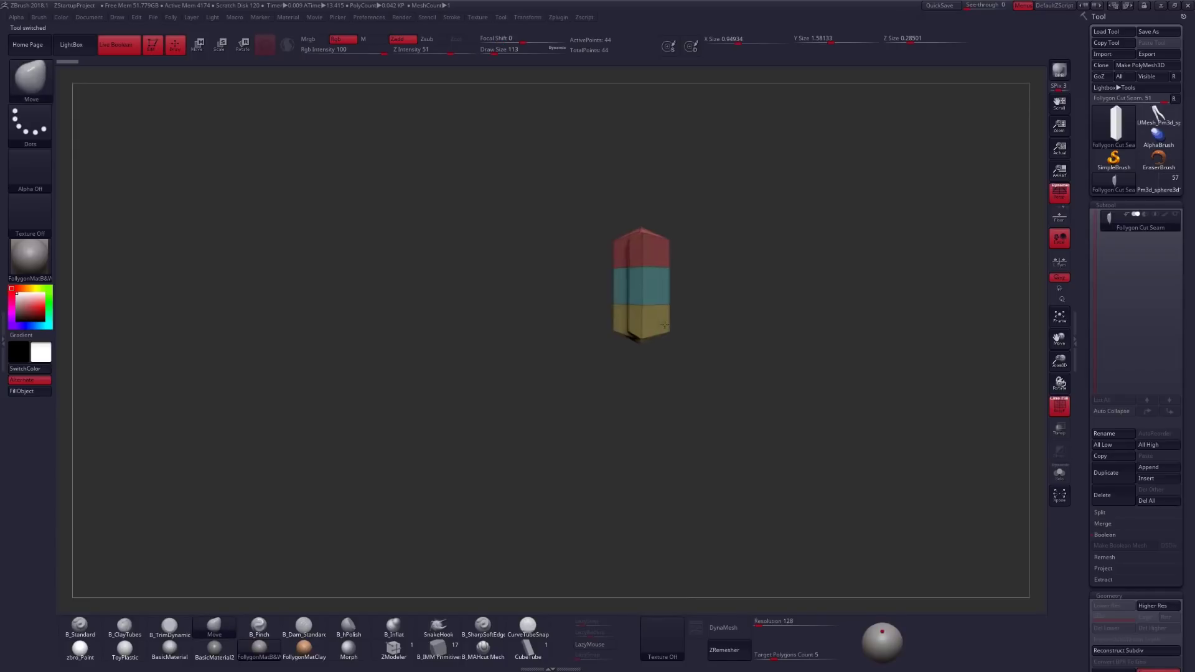
{"action": "right_click_drag", "start_coordinate": [664, 304], "coordinate": [693, 389]}
{"action": "key", "text": "ctrl+d"}
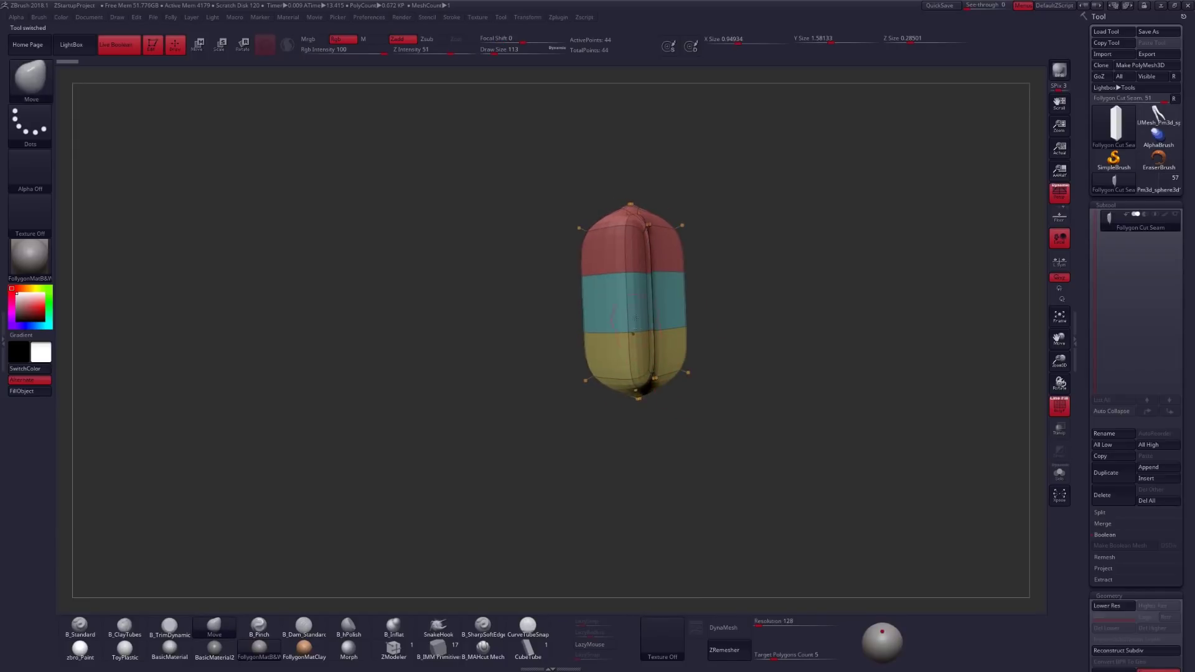
{"action": "mouse_move", "coordinate": [636, 346]}
{"action": "right_mouse_down"}
{"action": "mouse_move", "coordinate": [745, 336]}
{"action": "mouse_move", "coordinate": [650, 323]}
{"action": "mouse_move", "coordinate": [860, 280]}
{"action": "right_mouse_up"}
{"action": "key", "text": "shift+f"}
Return to the original pants tool and delete the seam tube subtool.
{"action": "left_click", "coordinate": [1158, 183]}
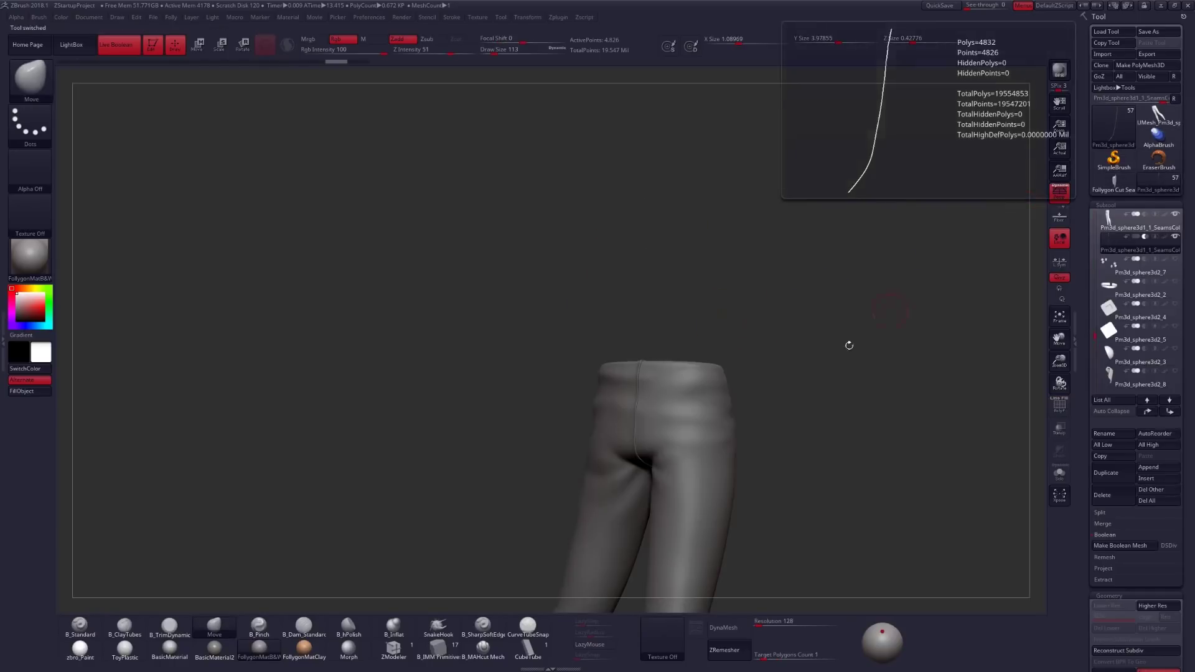
{"action": "right_click_drag", "start_coordinate": [785, 395], "coordinate": [672, 355], "text": "alt"}
{"action": "mouse_move", "coordinate": [763, 336]}
{"action": "right_mouse_down"}
{"action": "mouse_move", "coordinate": [811, 320]}
{"action": "mouse_move", "coordinate": [710, 384]}
{"action": "mouse_move", "coordinate": [725, 437]}
{"action": "mouse_move", "coordinate": [699, 373]}
{"action": "mouse_move", "coordinate": [723, 353]}
{"action": "right_mouse_up"}
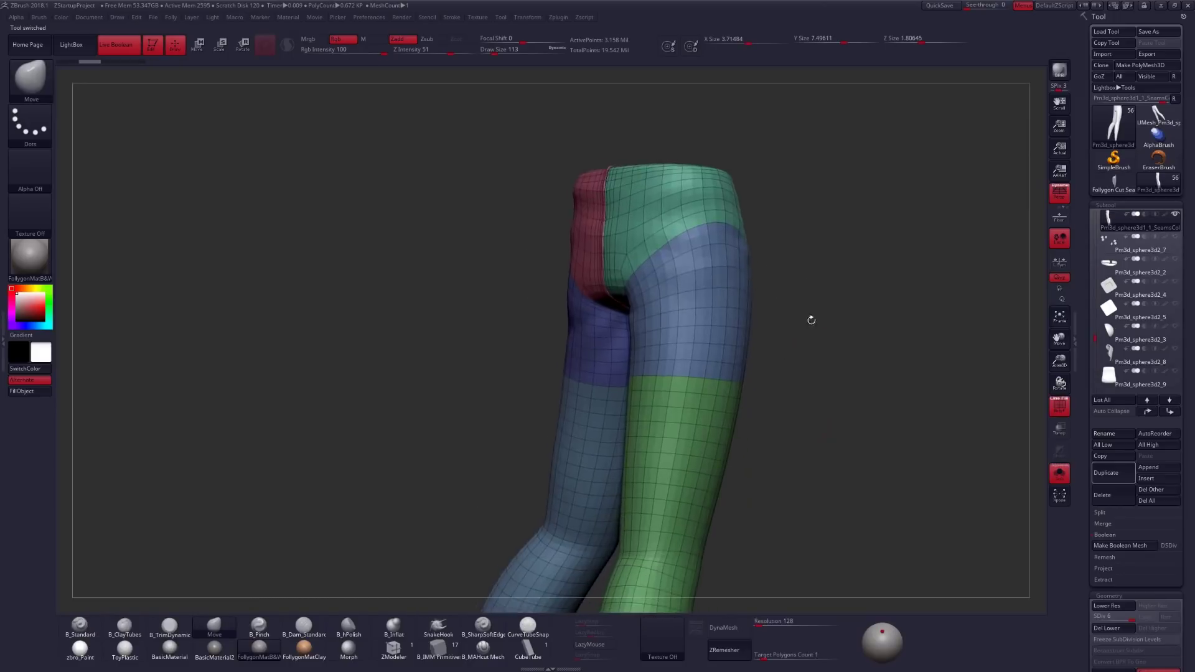
{"action": "key", "text": "shift+f"}
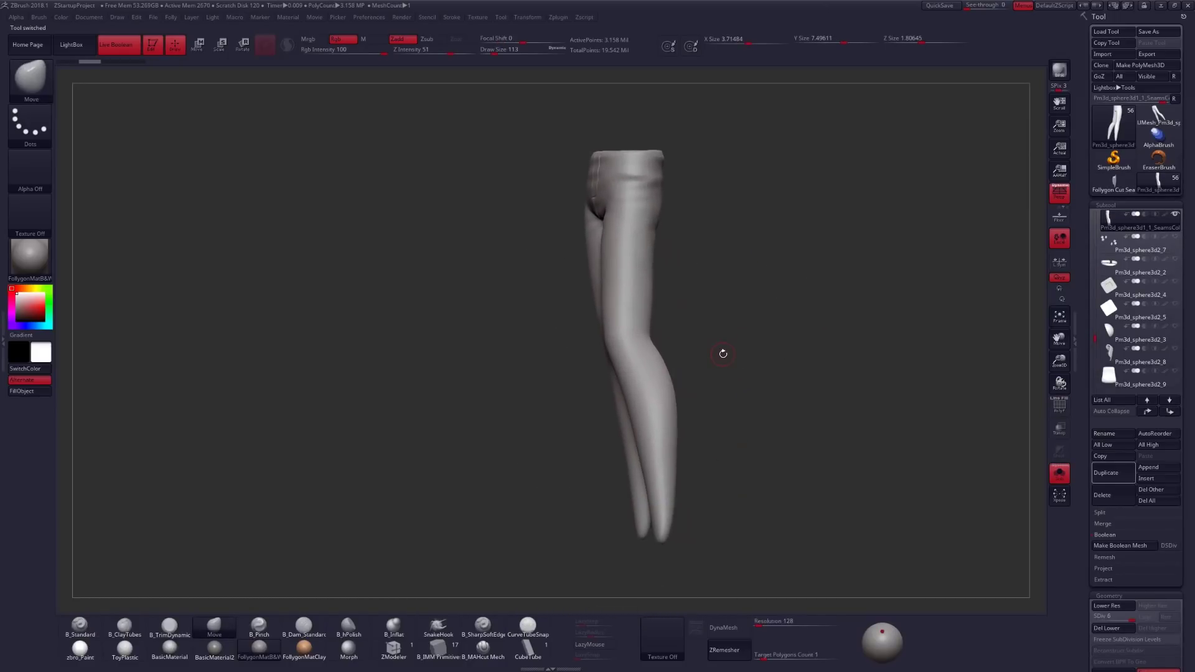
Duplicate the pants subtool and delete the copy's lower subdivision levels.
{"action": "left_click", "coordinate": [1114, 474]}
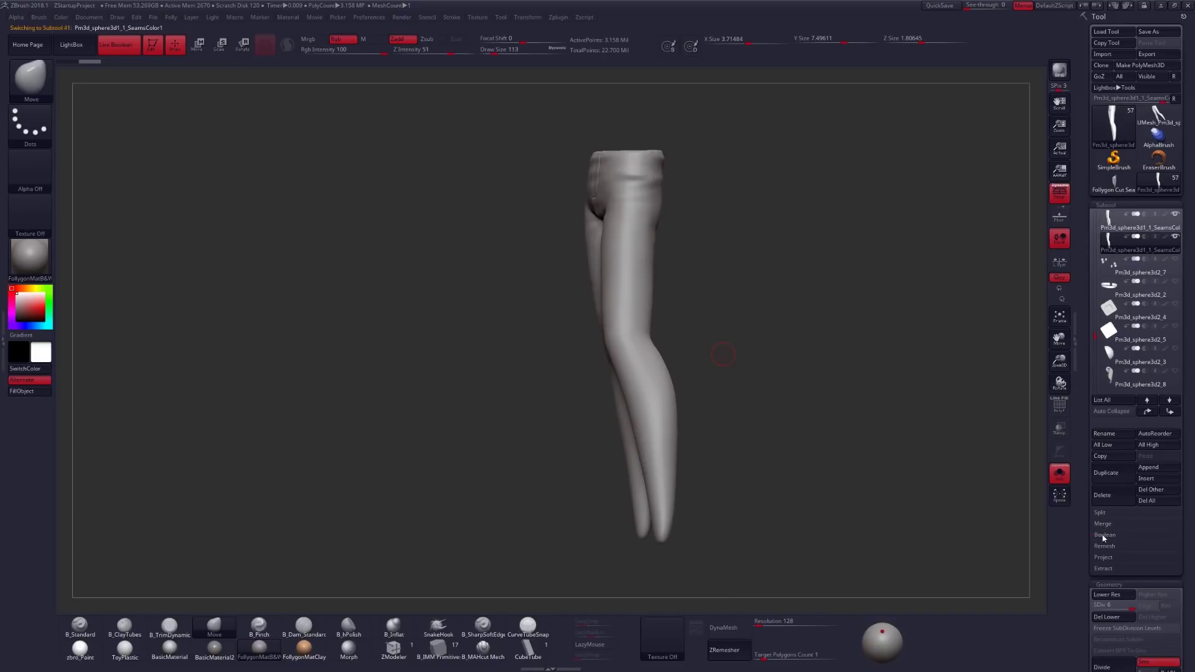
{"action": "mouse_move", "coordinate": [1089, 528]}
{"action": "left_mouse_down"}
{"action": "mouse_move", "coordinate": [1087, 475]}
{"action": "mouse_move", "coordinate": [1085, 534]}
{"action": "left_mouse_up"}
{"action": "left_click", "coordinate": [1109, 564]}
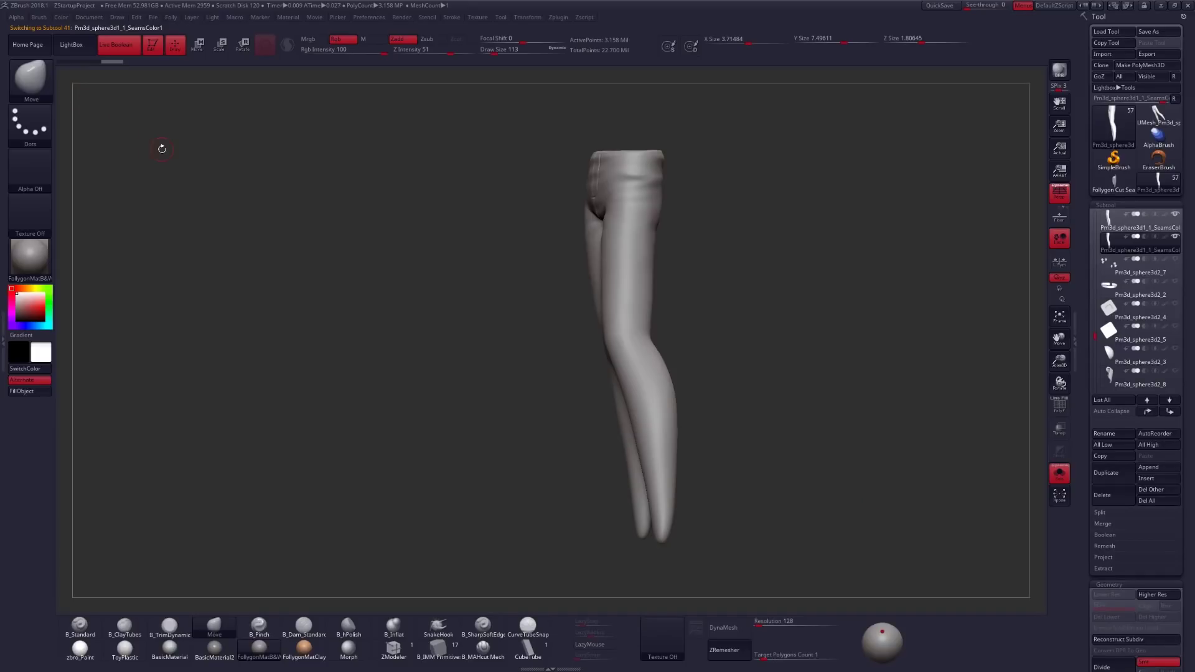
Draw a seam strip down the outer side of the pants leg, from waistband past the knee, using the Follygon Cut Seam brush.
{"action": "left_click", "coordinate": [31, 82]}
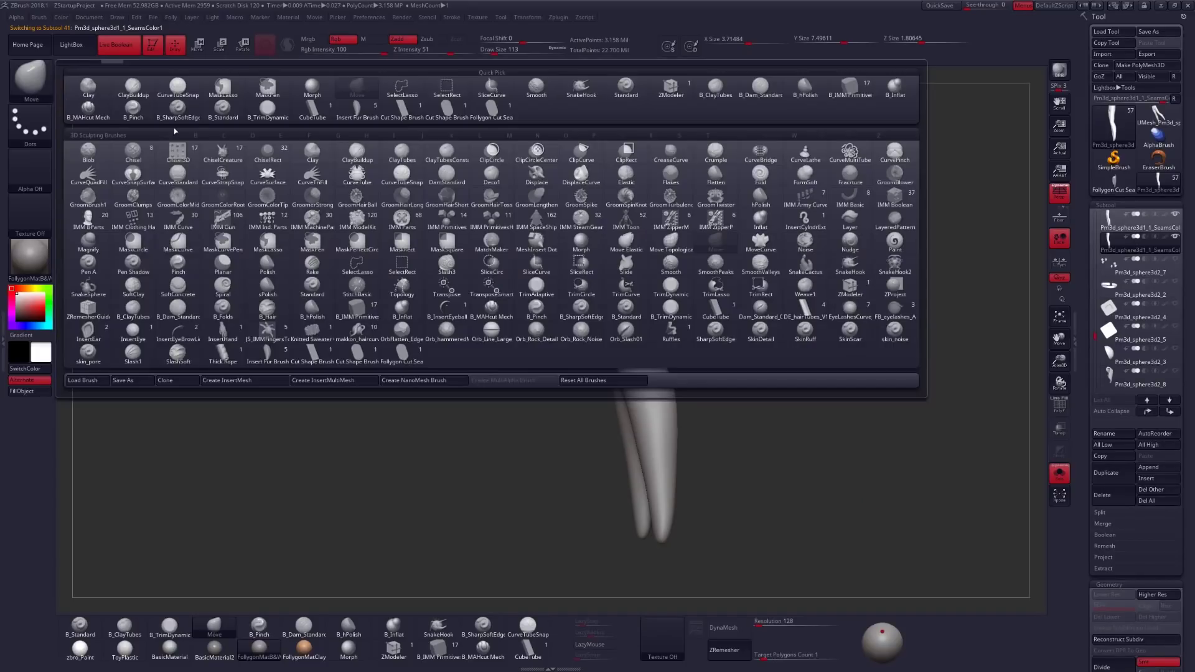
{"action": "left_click", "coordinate": [407, 358]}
{"action": "left_click_drag", "start_coordinate": [661, 211], "coordinate": [629, 214]}
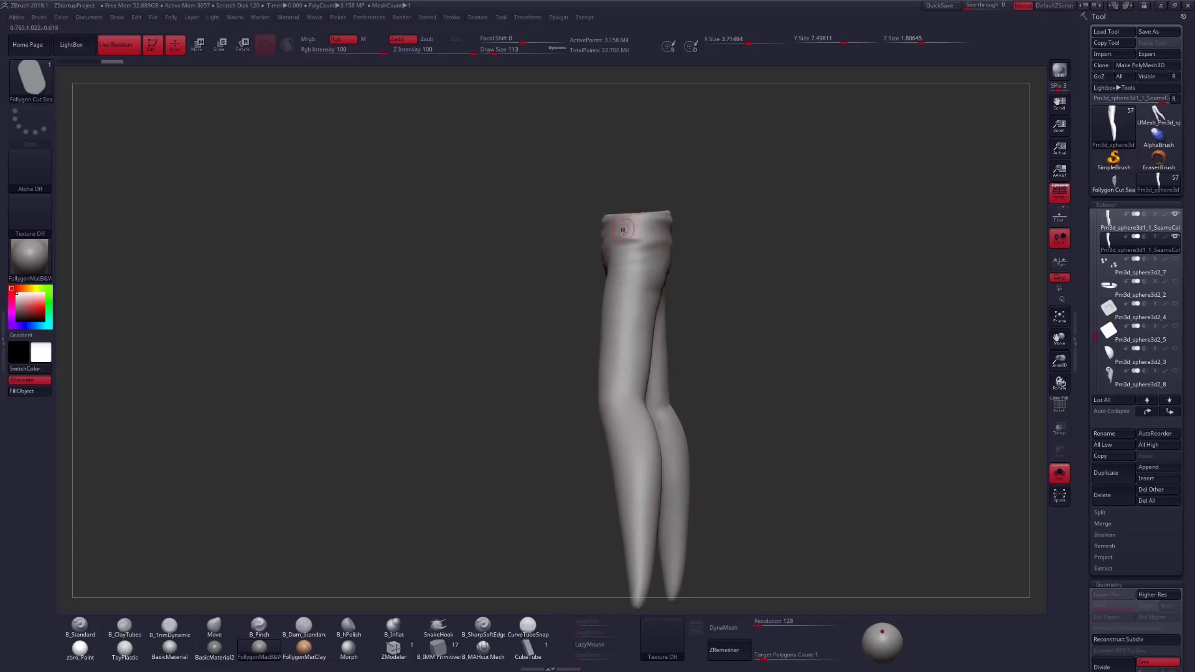
{"action": "mouse_move", "coordinate": [634, 222]}
{"action": "right_mouse_down", "text": "ctrl"}
{"action": "mouse_move", "coordinate": [664, 239]}
{"action": "mouse_move", "coordinate": [672, 263]}
{"action": "right_mouse_up", "text": "ctrl"}
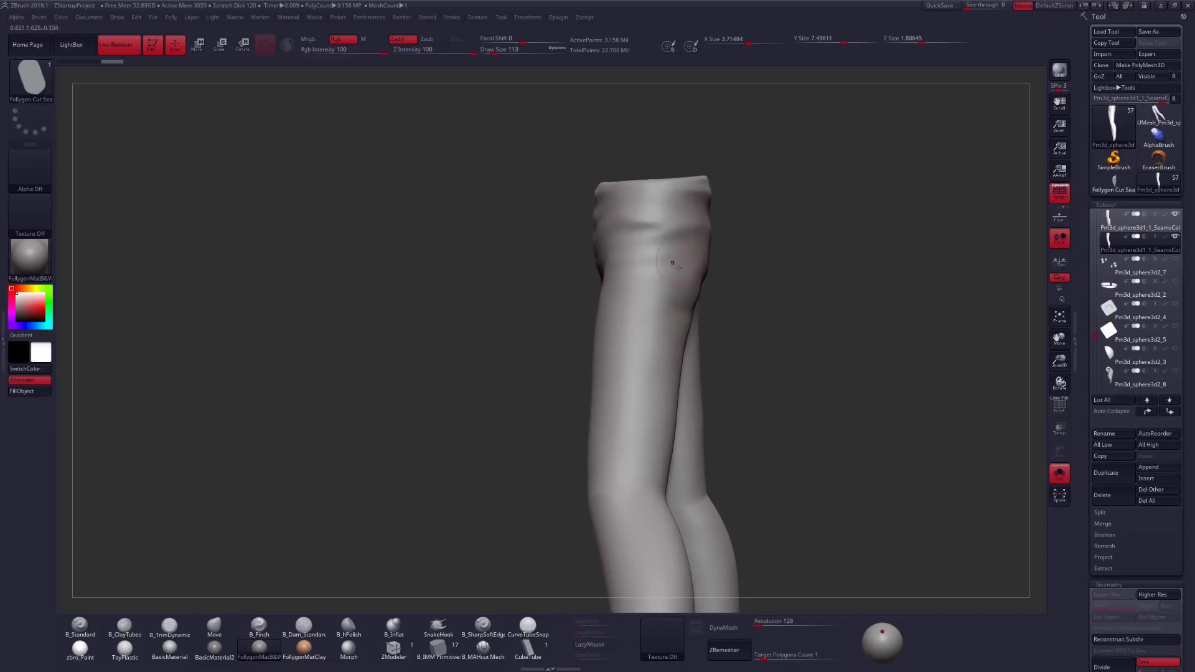
{"action": "right_click_drag", "start_coordinate": [636, 215], "coordinate": [644, 180], "text": "alt"}
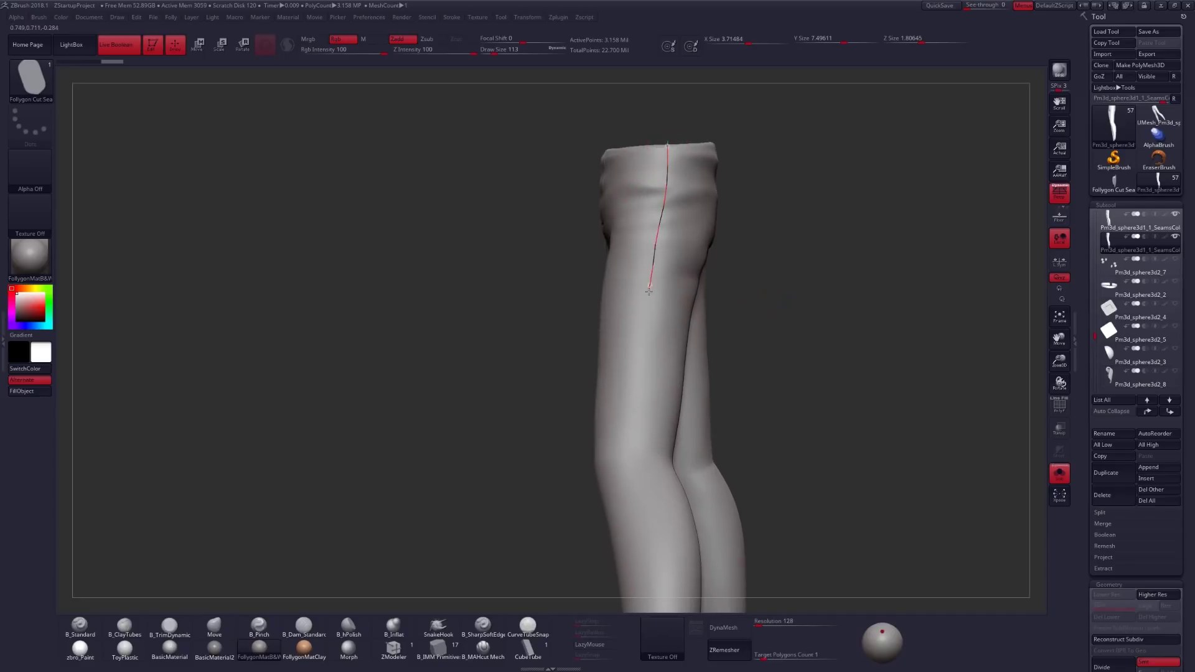
{"action": "left_click_drag", "start_coordinate": [648, 290], "coordinate": [633, 483]}
Reduce the brush's draw size to 8 and update the curve to make the seam strip thin.
{"action": "left_click_drag", "start_coordinate": [743, 289], "coordinate": [776, 289]}
{"action": "key", "text": "space"}
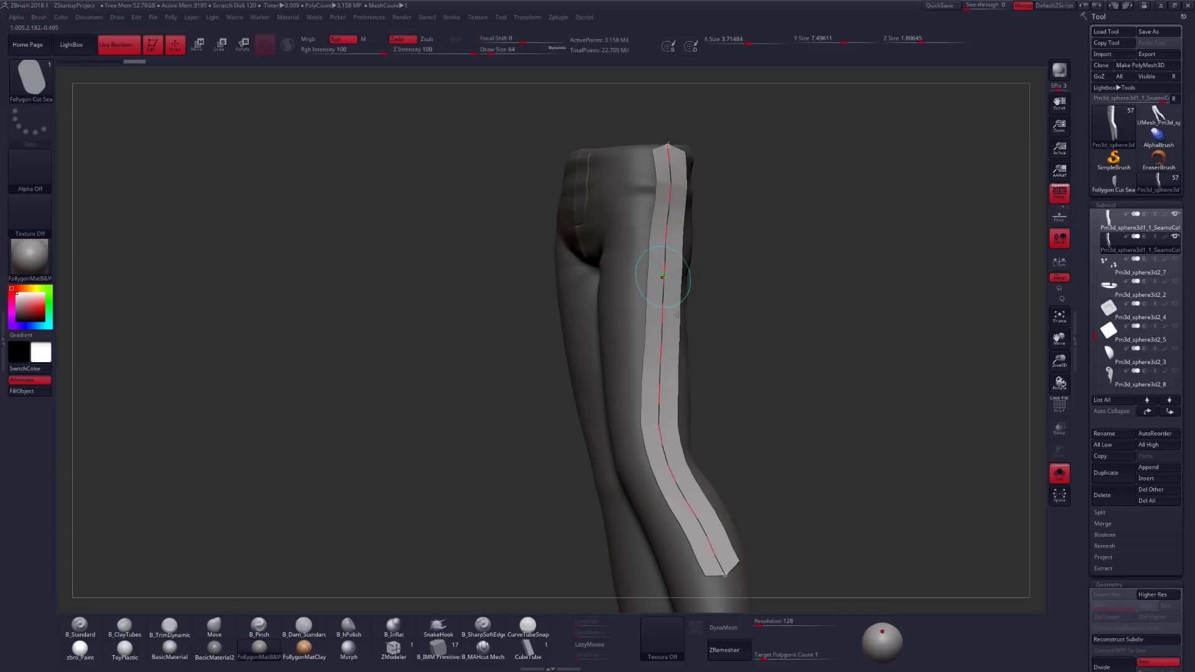
{"action": "left_click", "coordinate": [663, 277]}
{"action": "left_click_drag", "start_coordinate": [731, 344], "coordinate": [696, 308]}
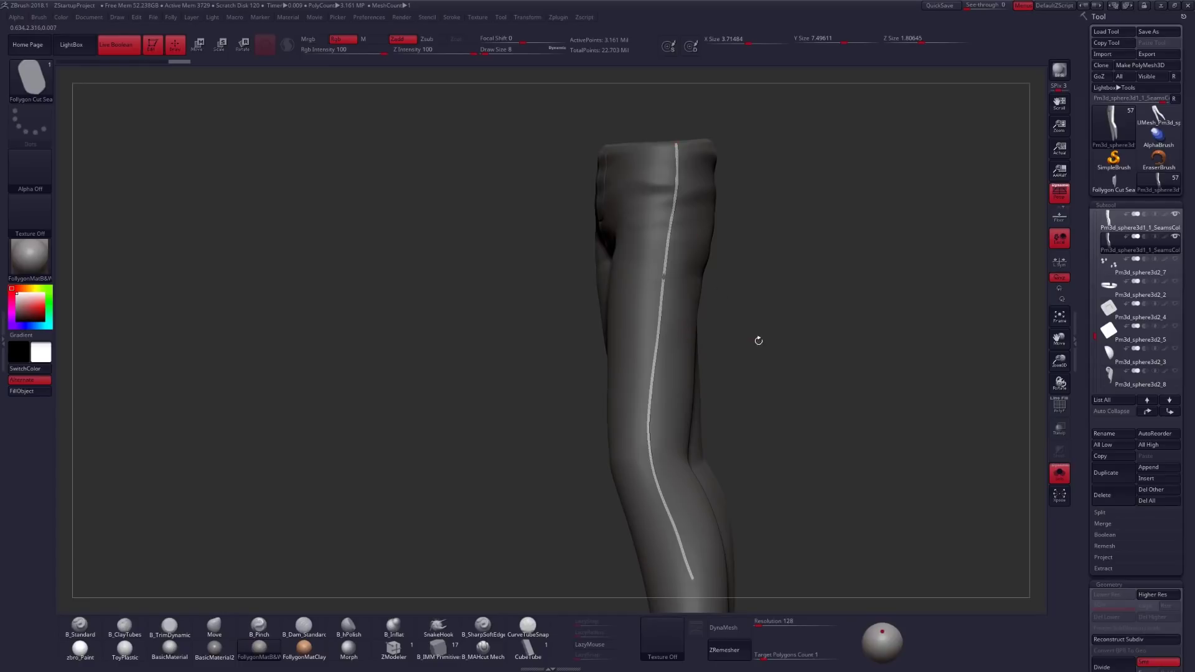
Isolate the seam strip with the rectangular selection brush and delete the duplicate's hidden pants geometry.
{"action": "left_click_drag", "start_coordinate": [753, 358], "coordinate": [764, 343]}
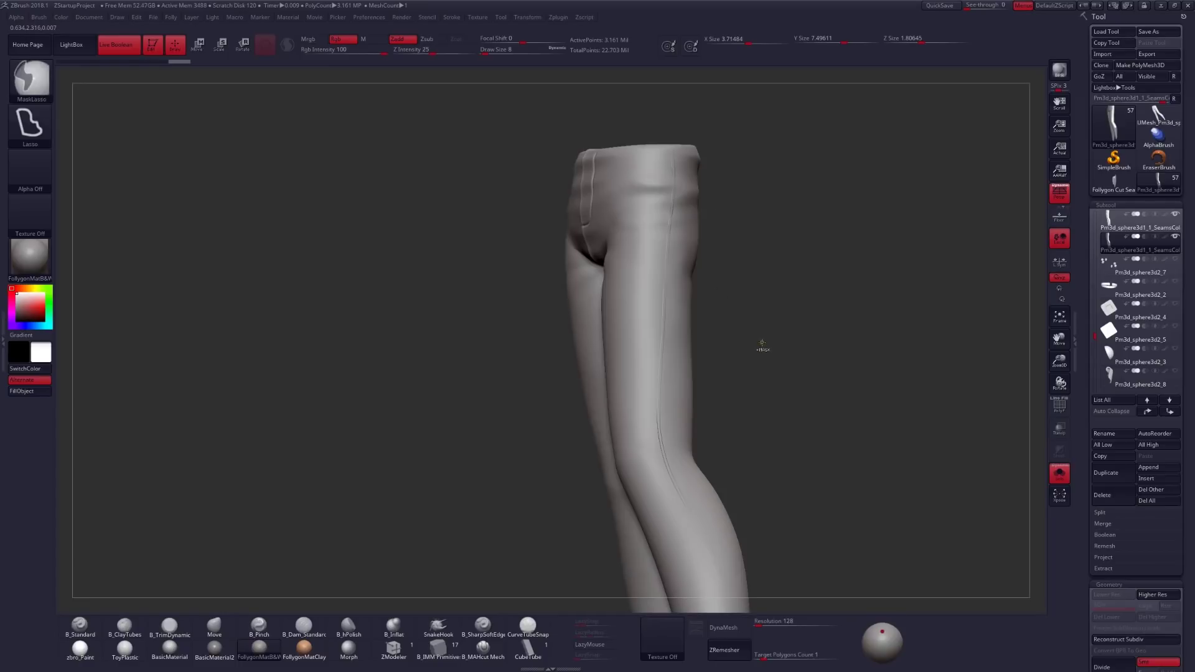
{"action": "key", "text": "ctrl+shift+f"}
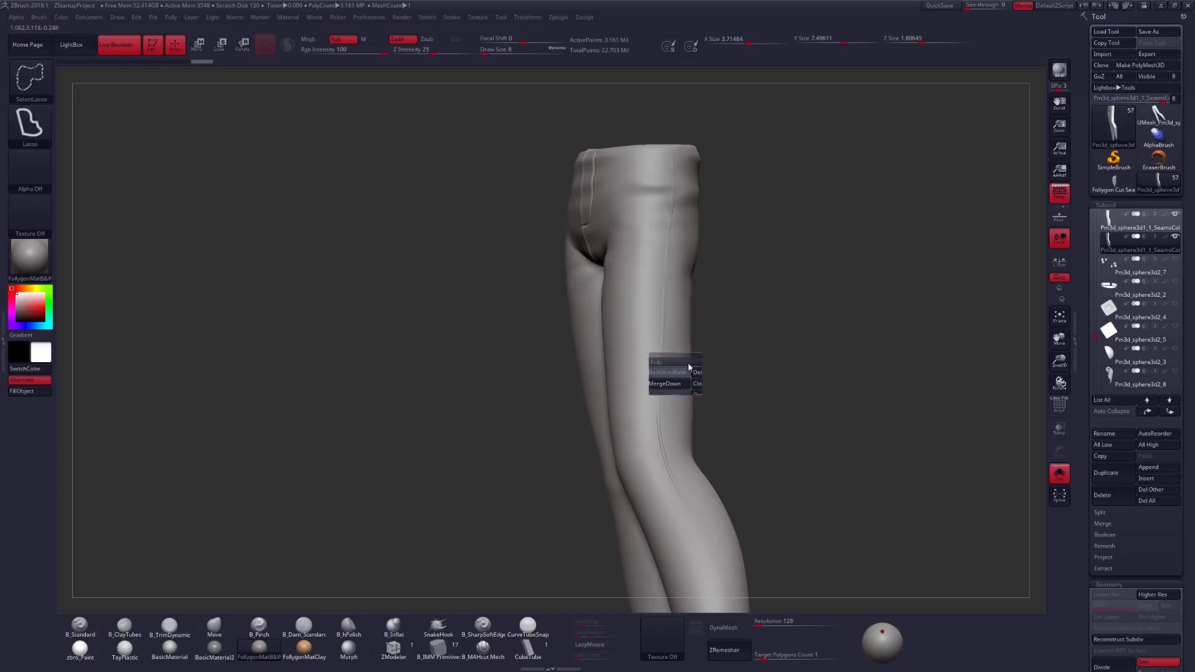
{"action": "left_click", "coordinate": [668, 600]}
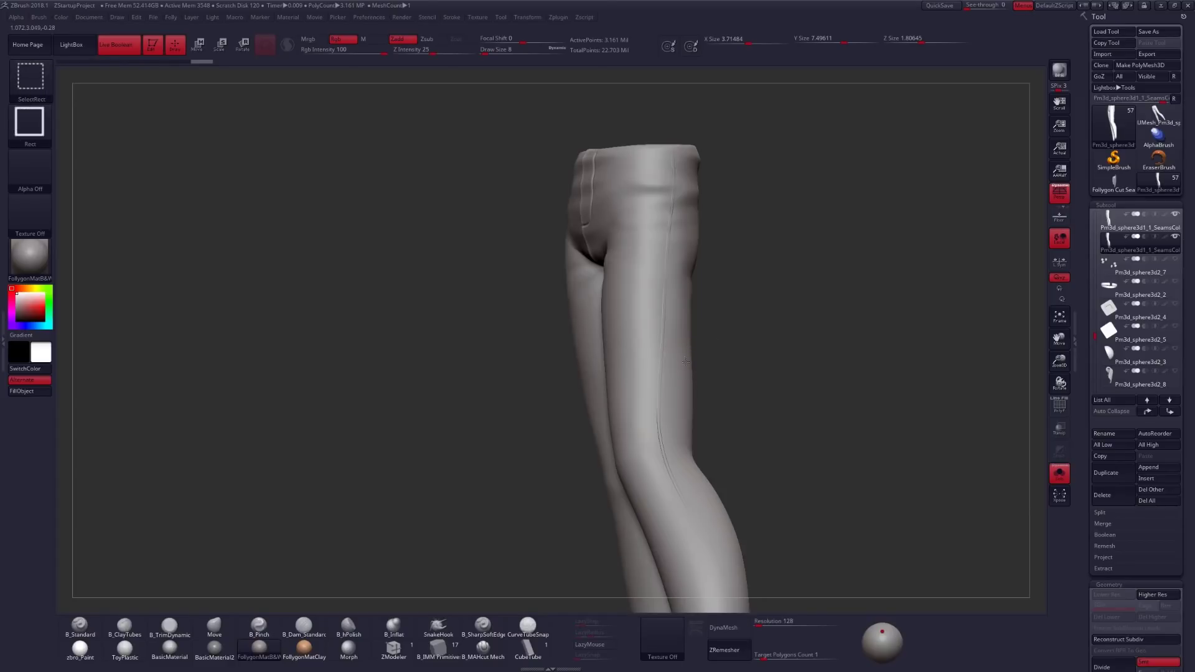
{"action": "left_click_drag", "start_coordinate": [750, 334], "coordinate": [807, 294], "text": "ctrl+shift"}
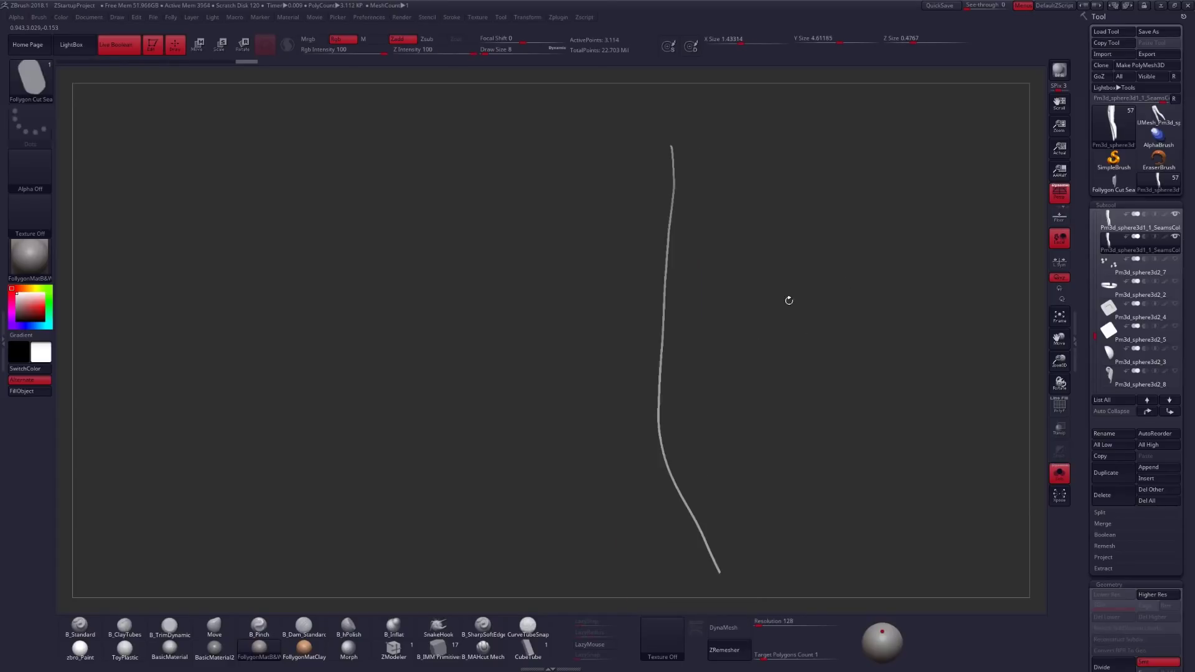
{"action": "key", "text": "ctrl+shift+f"}
{"action": "left_click", "coordinate": [820, 287]}
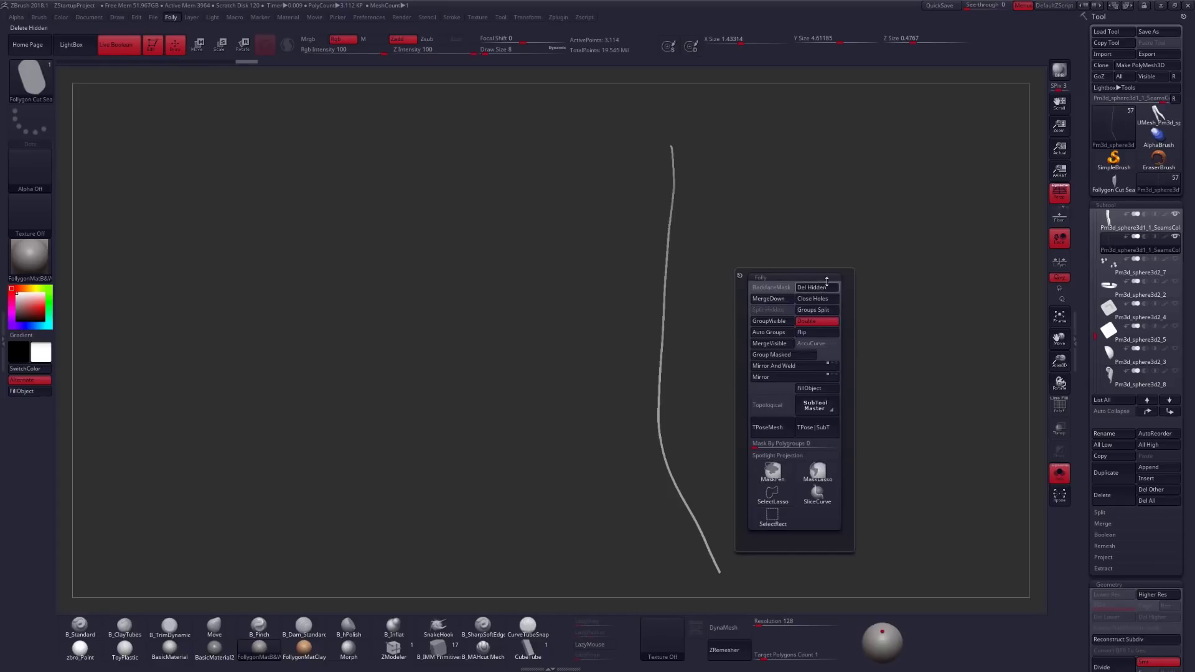
Show the pants together with the seam strip and set the strip to subtract in the Live Boolean preview.
{"action": "left_click_drag", "start_coordinate": [768, 349], "coordinate": [742, 349]}
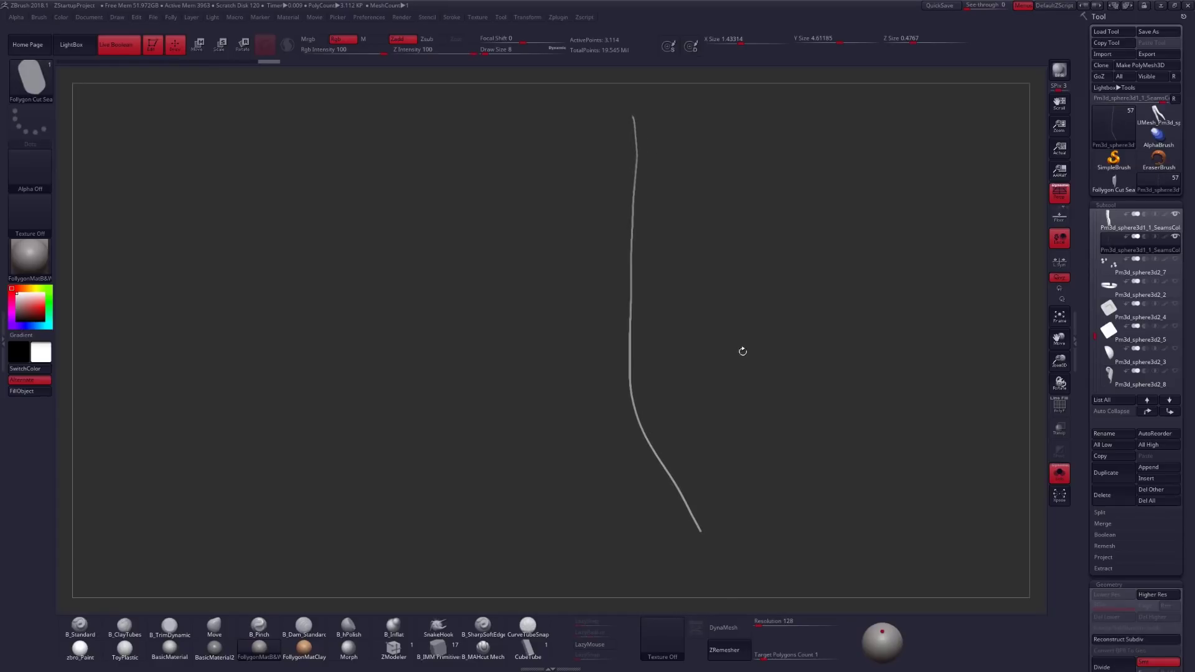
{"action": "key", "text": "alt+s"}
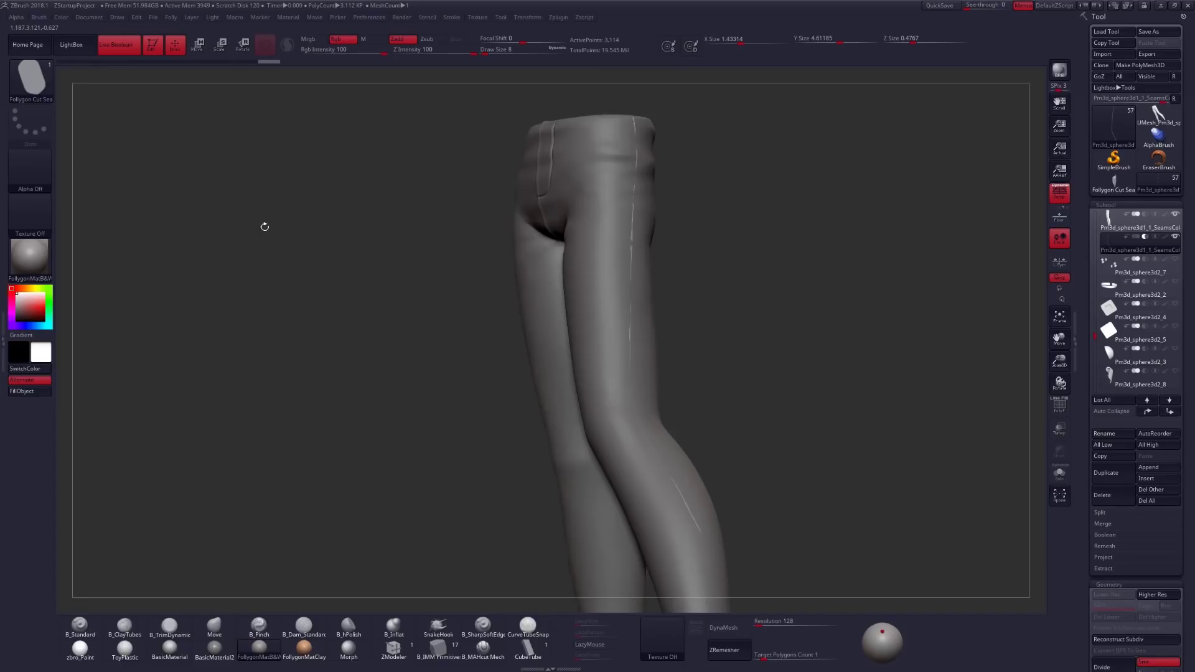
{"action": "mouse_move", "coordinate": [665, 299]}
{"action": "right_mouse_down"}
{"action": "mouse_move", "coordinate": [630, 300]}
{"action": "mouse_move", "coordinate": [626, 349]}
{"action": "right_mouse_up"}
Push the seam strip into the thigh and knee surface with the Move brush, starting at draw size 170.
{"action": "key", "text": "b"}
{"action": "key", "text": "m"}
{"action": "key", "text": "v"}
{"action": "key", "text": "space"}
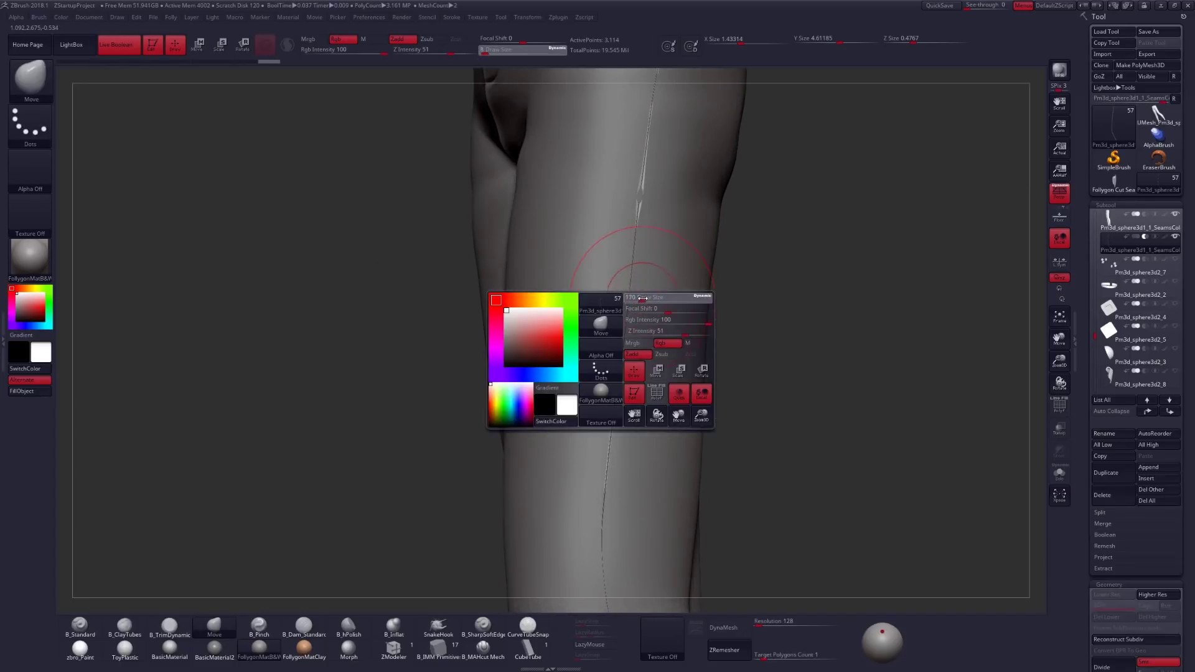
{"action": "left_click_drag", "start_coordinate": [639, 198], "coordinate": [642, 198]}
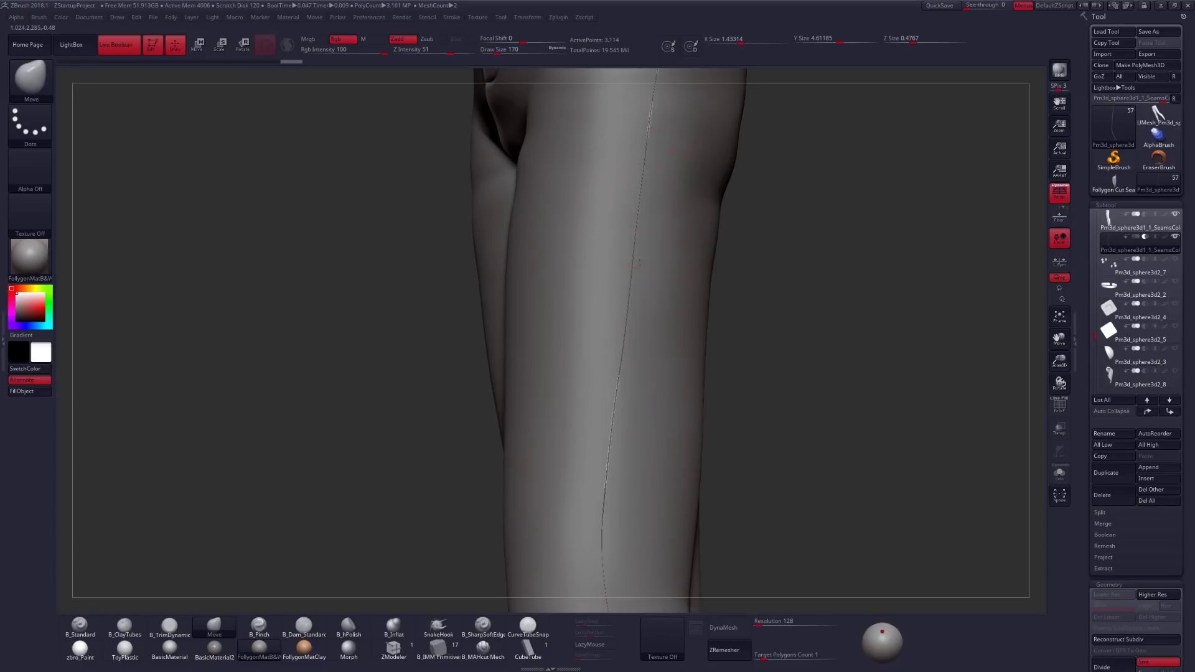
{"action": "right_click_drag", "start_coordinate": [639, 263], "coordinate": [627, 439], "text": "alt"}
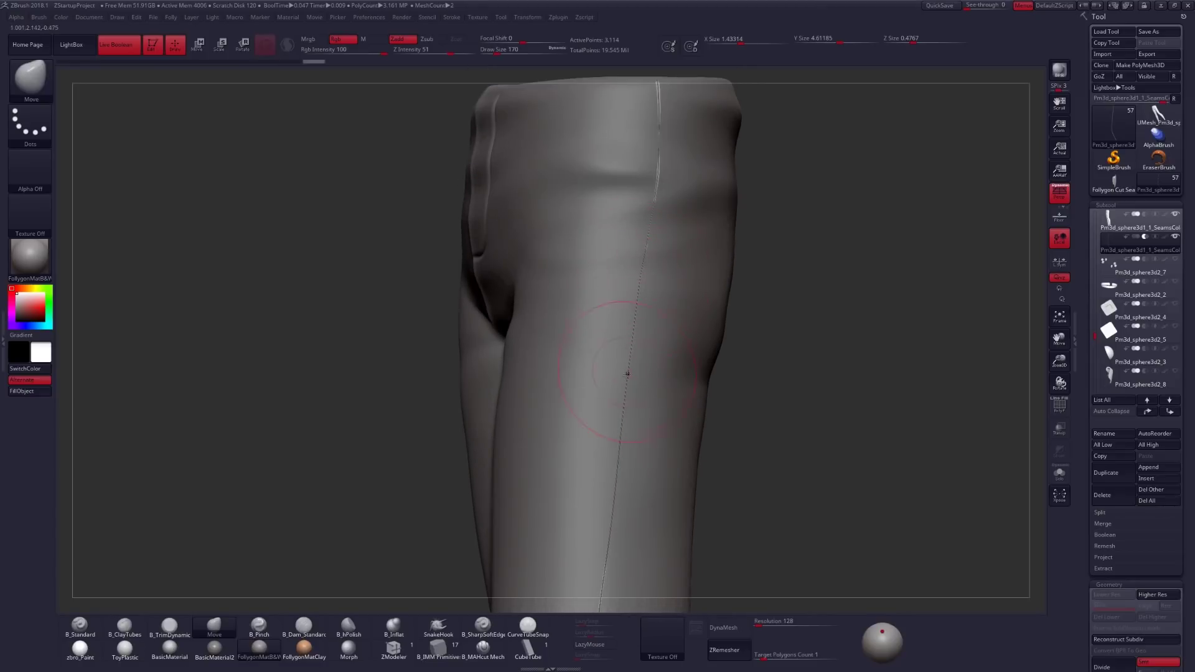
{"action": "right_click_drag", "start_coordinate": [627, 374], "coordinate": [624, 187], "text": "alt"}
{"action": "right_click_drag", "start_coordinate": [616, 296], "coordinate": [599, 463]}
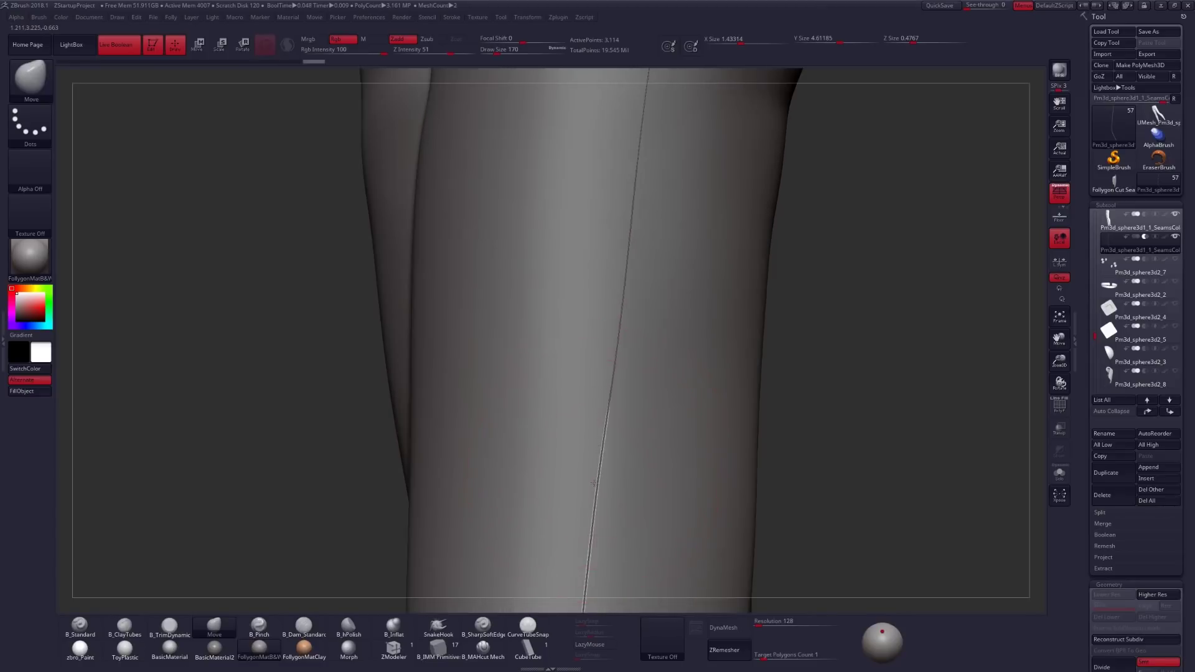
{"action": "left_click_drag", "start_coordinate": [594, 483], "coordinate": [597, 480]}
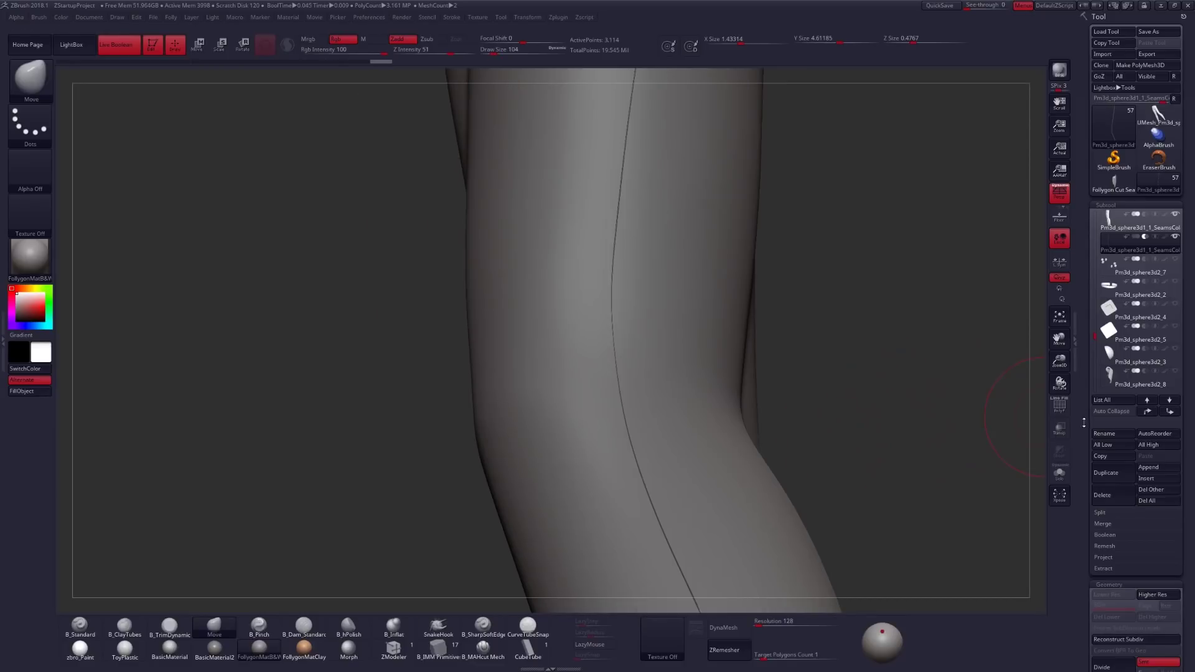
Inflate the seam strip by 2 with the Deformation settings.
{"action": "left_click_drag", "start_coordinate": [1083, 422], "coordinate": [1082, 295]}
{"action": "scroll", "coordinate": [1083, 292], "scroll_direction": "down", "scroll_amount": 2}
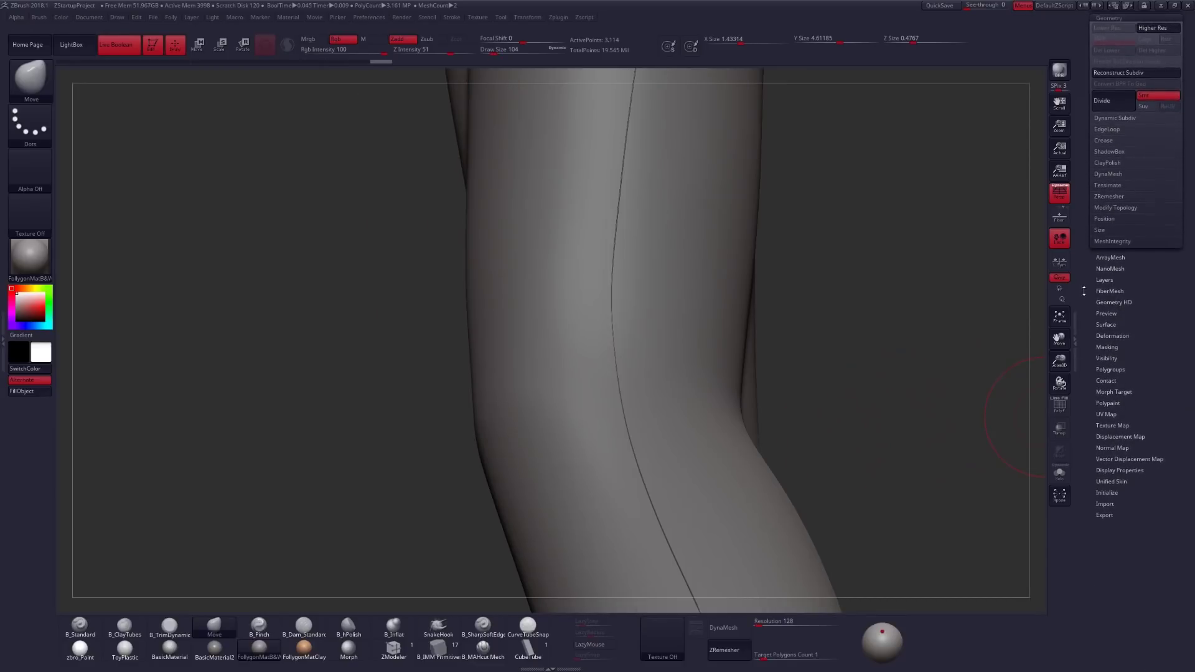
{"action": "left_click", "coordinate": [1114, 336]}
{"action": "scroll", "coordinate": [1121, 341], "scroll_direction": "down", "scroll_amount": 10}
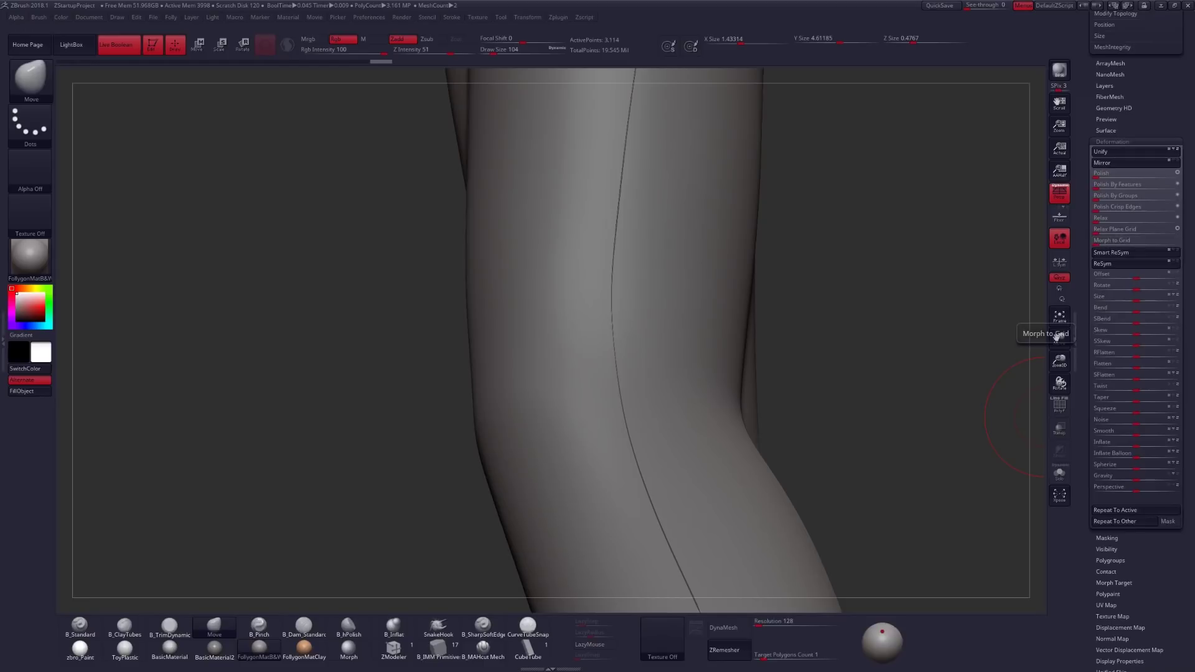
{"action": "left_click", "coordinate": [1136, 445]}
{"action": "type", "text": "2"}
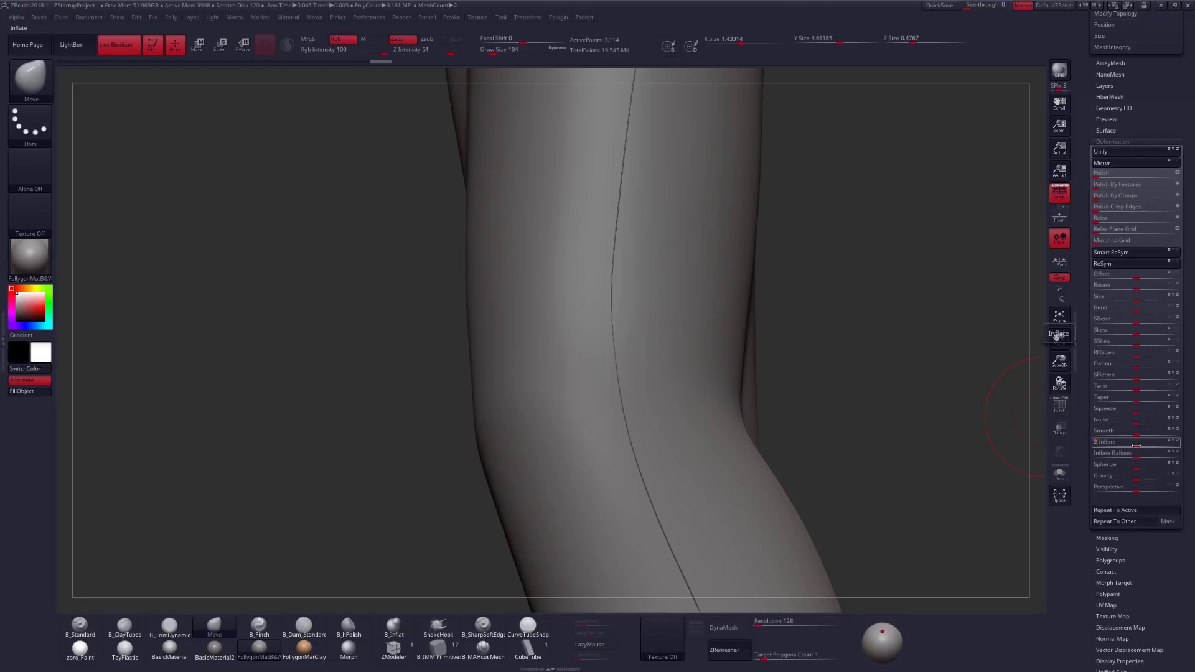
{"action": "key", "text": "Return"}
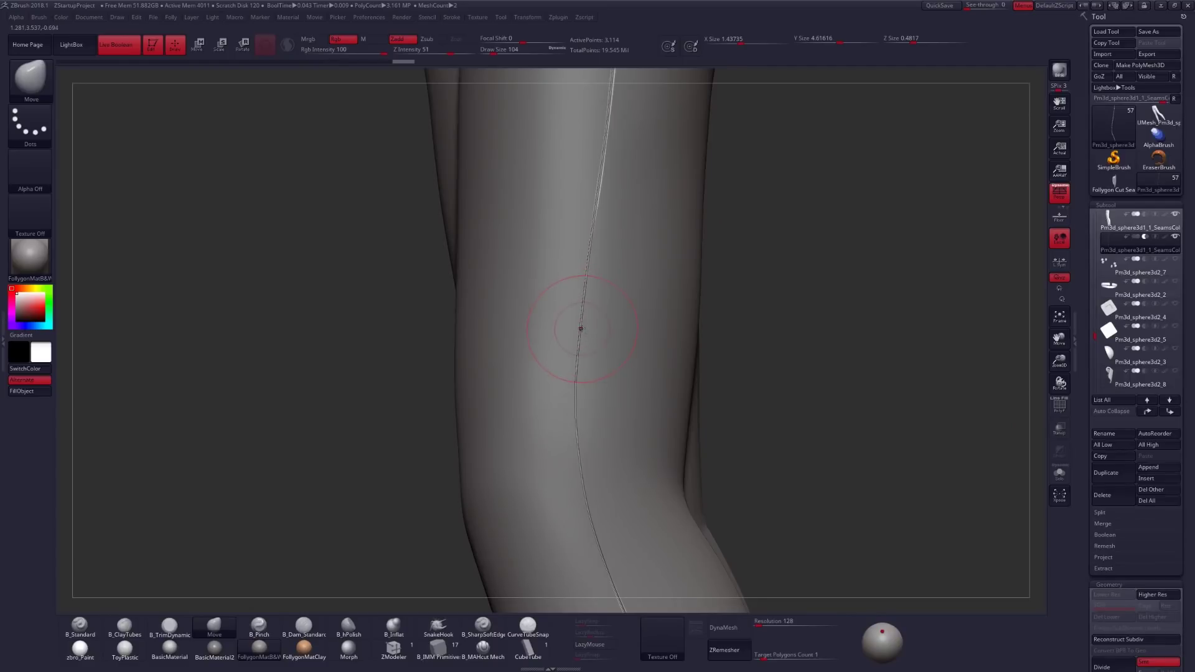
Refine the strip's fit along the outer thigh and knee with the Move brush at draw size 170.
{"action": "right_click_drag", "start_coordinate": [581, 329], "coordinate": [600, 212], "text": "alt"}
{"action": "mouse_move", "coordinate": [613, 425]}
{"action": "right_mouse_down", "text": "alt"}
{"action": "mouse_move", "coordinate": [608, 340]}
{"action": "mouse_move", "coordinate": [650, 331]}
{"action": "mouse_move", "coordinate": [640, 228]}
{"action": "right_mouse_up", "text": "alt"}
{"action": "key", "text": "s"}
{"action": "left_click", "coordinate": [653, 357]}
{"action": "left_click_drag", "start_coordinate": [634, 301], "coordinate": [653, 340]}
{"action": "right_click_drag", "start_coordinate": [607, 227], "coordinate": [654, 432], "text": "alt"}
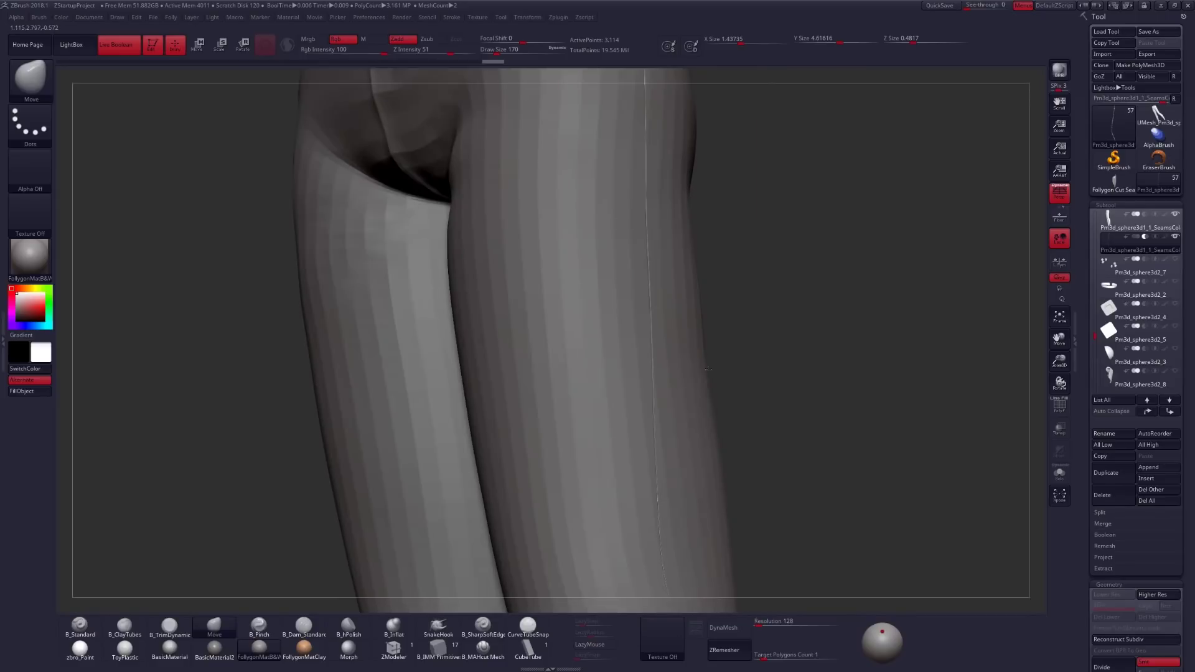
{"action": "right_click_drag", "start_coordinate": [660, 336], "coordinate": [676, 360], "text": "alt"}
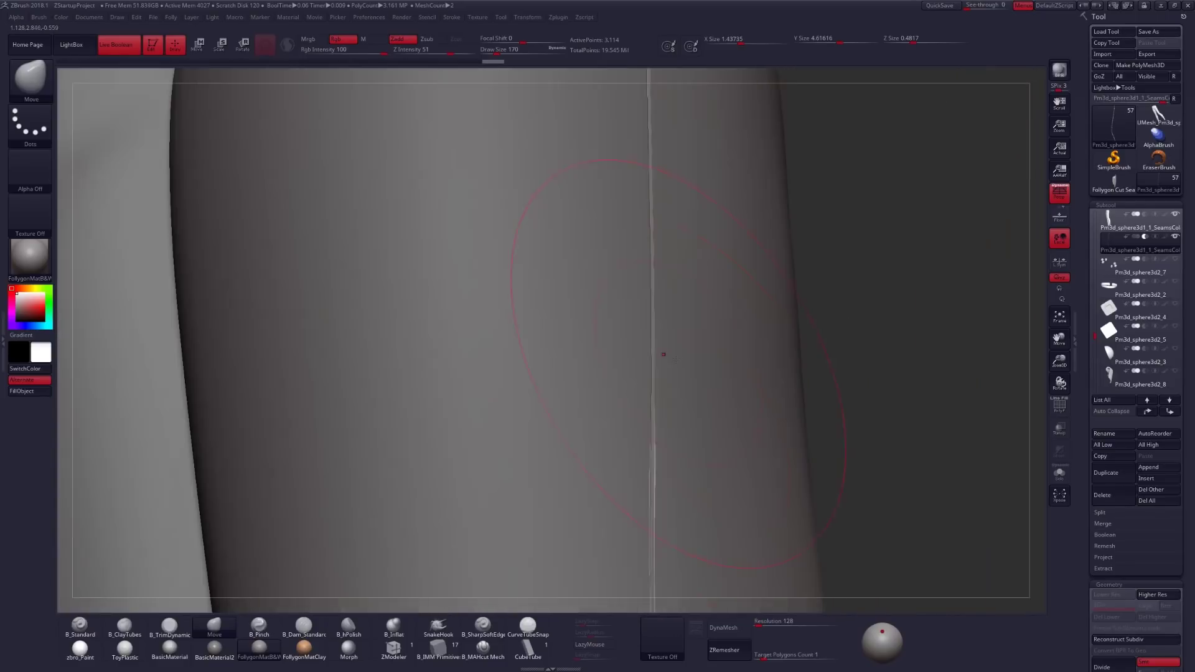
{"action": "left_click_drag", "start_coordinate": [668, 366], "coordinate": [664, 356]}
Subdivide the seam strip once and reduce the Move brush's draw size to 74.
{"action": "key", "text": "d"}
{"action": "key", "text": "s"}
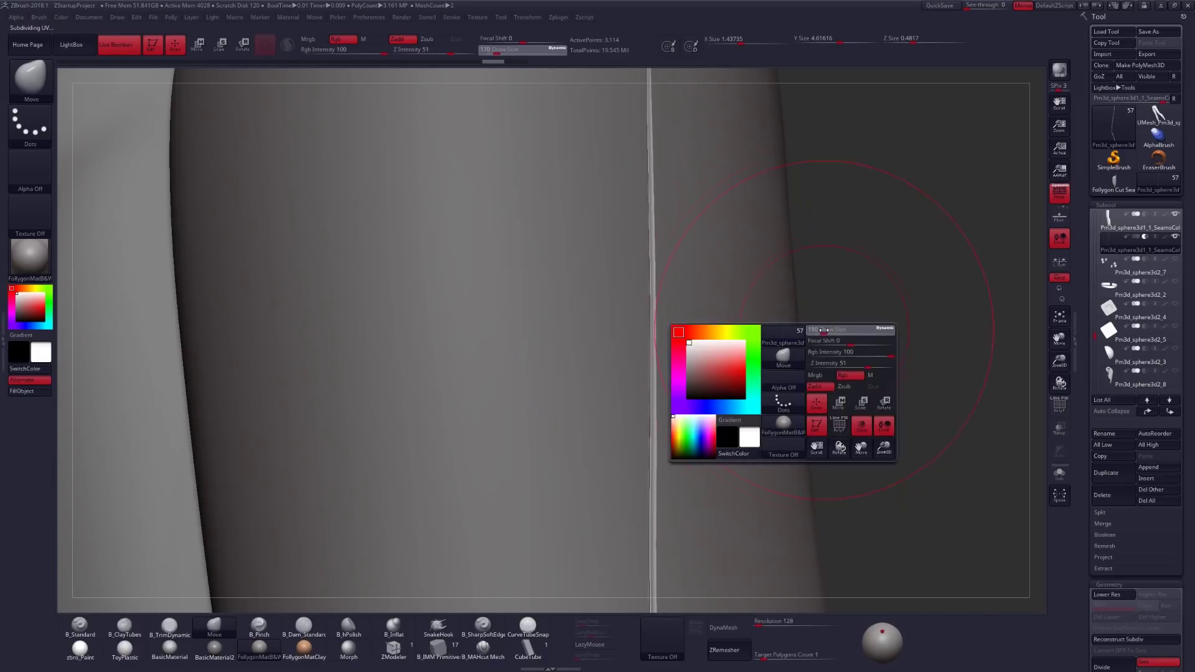
{"action": "left_click_drag", "start_coordinate": [821, 329], "coordinate": [812, 325]}
{"action": "mouse_move", "coordinate": [813, 325]}
{"action": "right_mouse_down"}
{"action": "mouse_move", "coordinate": [640, 375]}
{"action": "mouse_move", "coordinate": [638, 406]}
{"action": "right_mouse_up"}
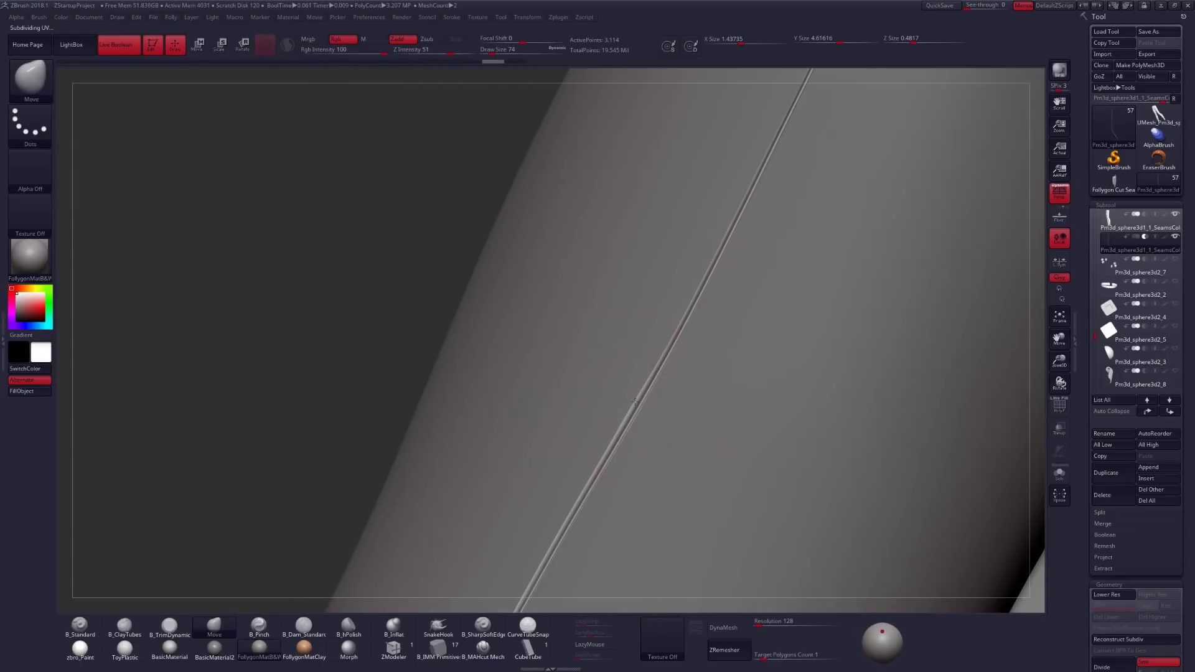
Compare the seam groove at the strip's lower and higher subdivision levels, and examine it on the whole pants.
{"action": "key", "text": "shift+d"}
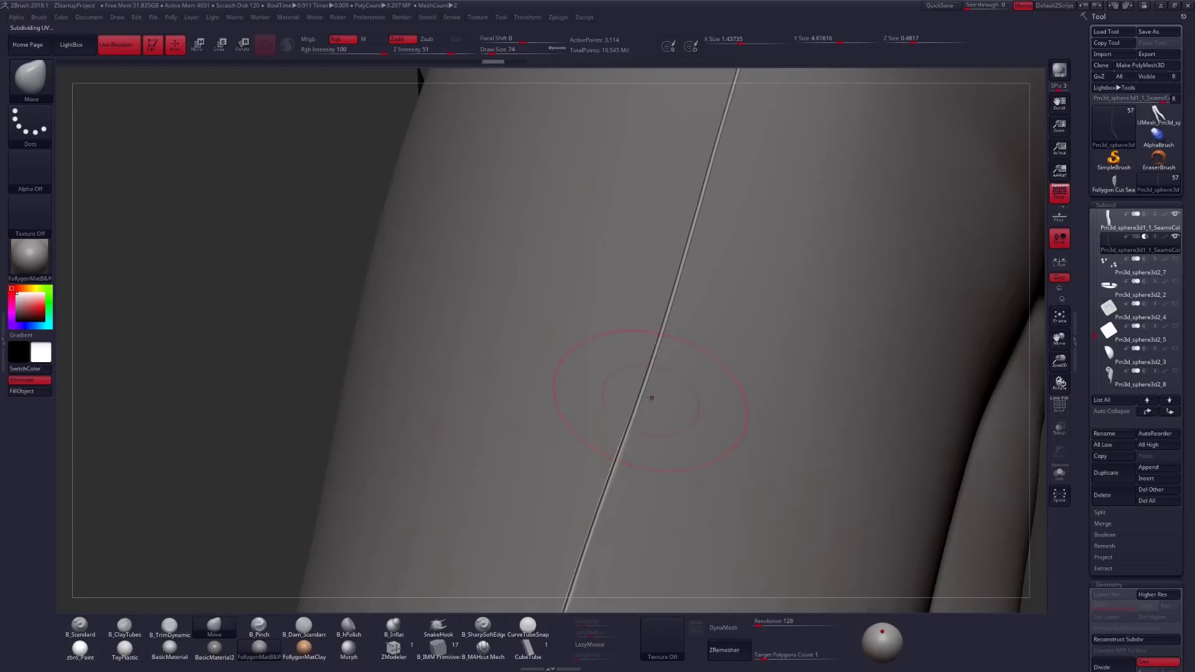
{"action": "key", "text": "d"}
{"action": "right_click_drag", "start_coordinate": [647, 381], "coordinate": [775, 391]}
{"action": "right_click_drag", "start_coordinate": [619, 287], "coordinate": [769, 415], "text": "ctrl"}
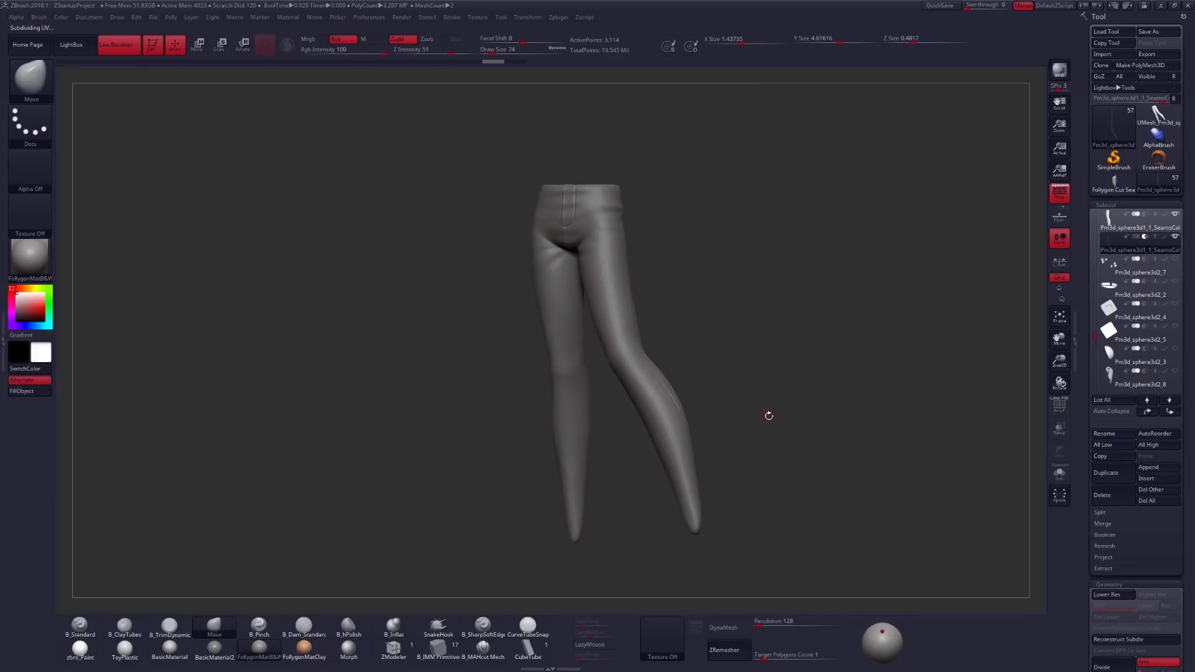